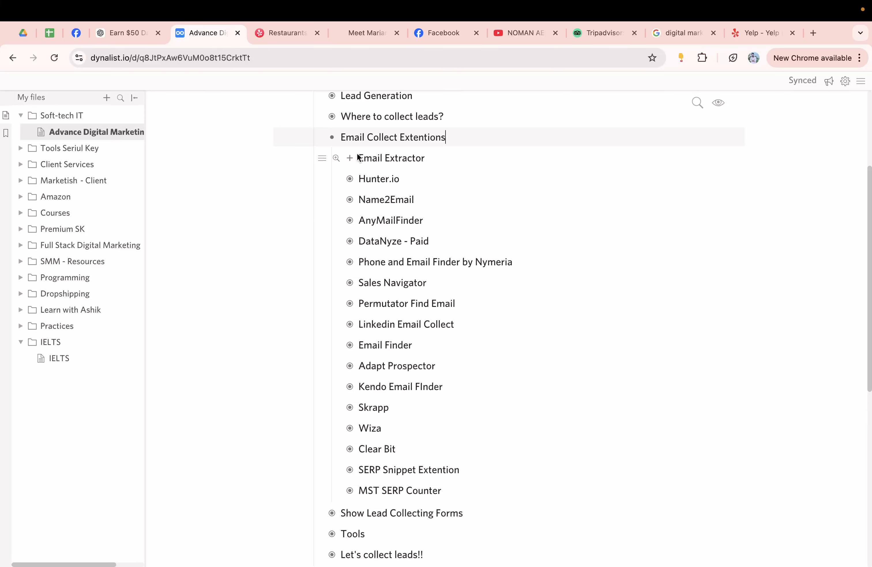
Step: Expand the Email Extractor item and open its chromewebstore.google.com link in a new tab
left_click(350, 158)
left_click(404, 184)
left_click(405, 185)
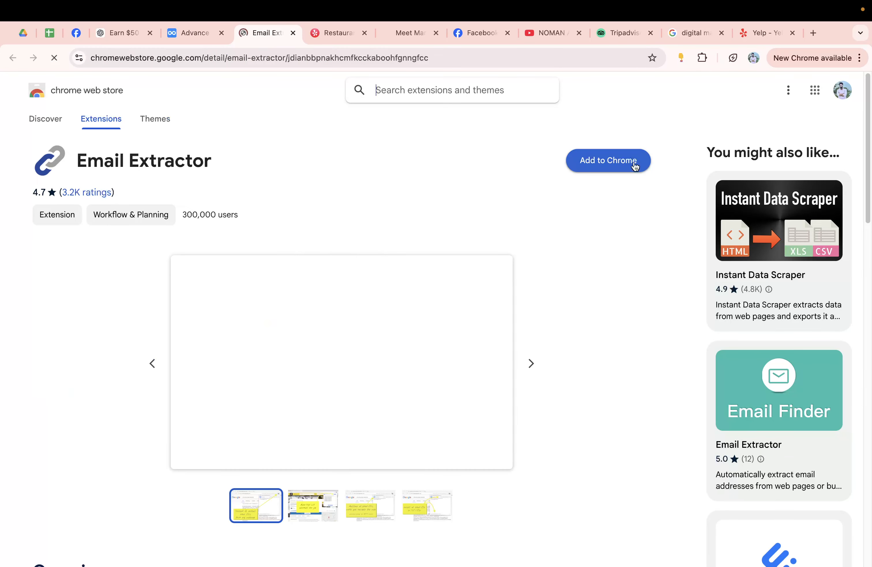
Step: Add the Email Extractor extension to Chrome and check its popup
left_click(619, 159)
left_click(526, 155)
left_click(683, 58)
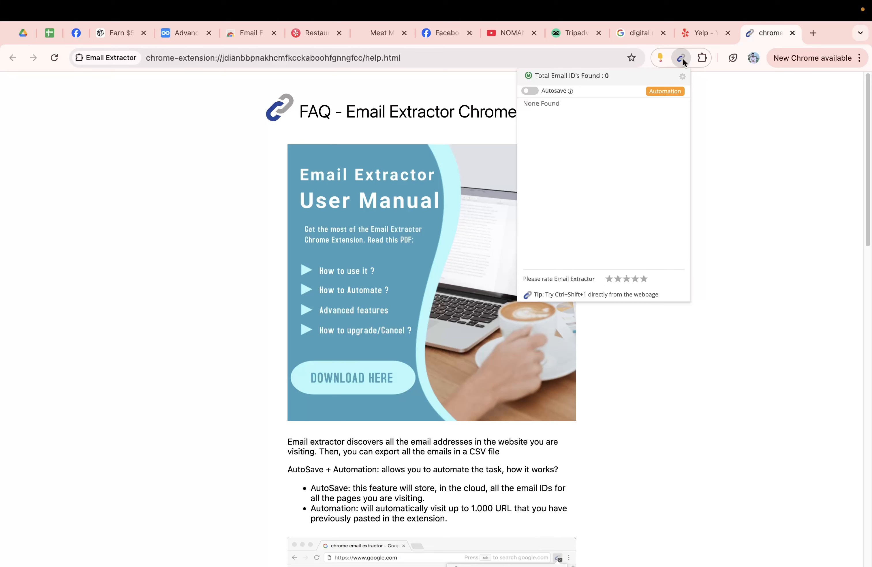
left_click(746, 203)
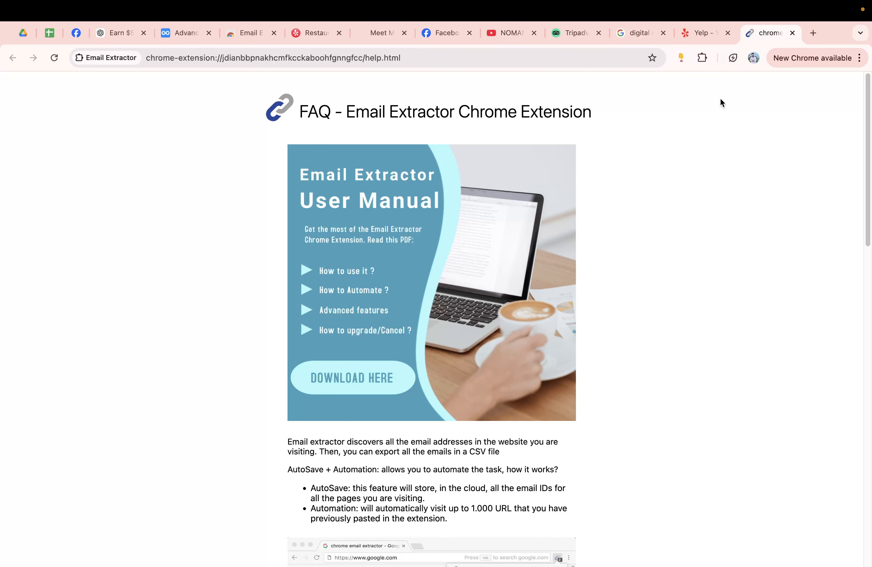
Step: Check Email Extractor in the Extensions menu, then return to the Dynalist outline
left_click(702, 58)
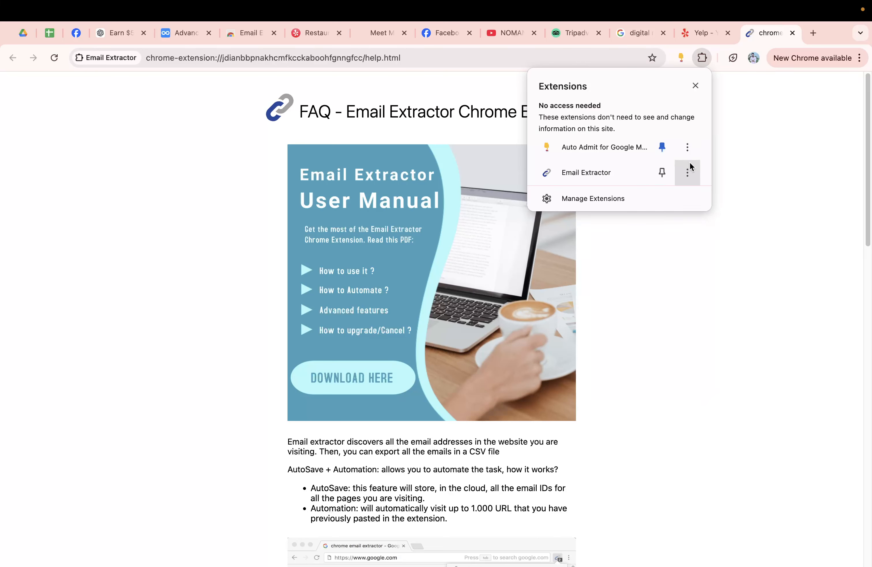
left_click(688, 170)
left_click(763, 173)
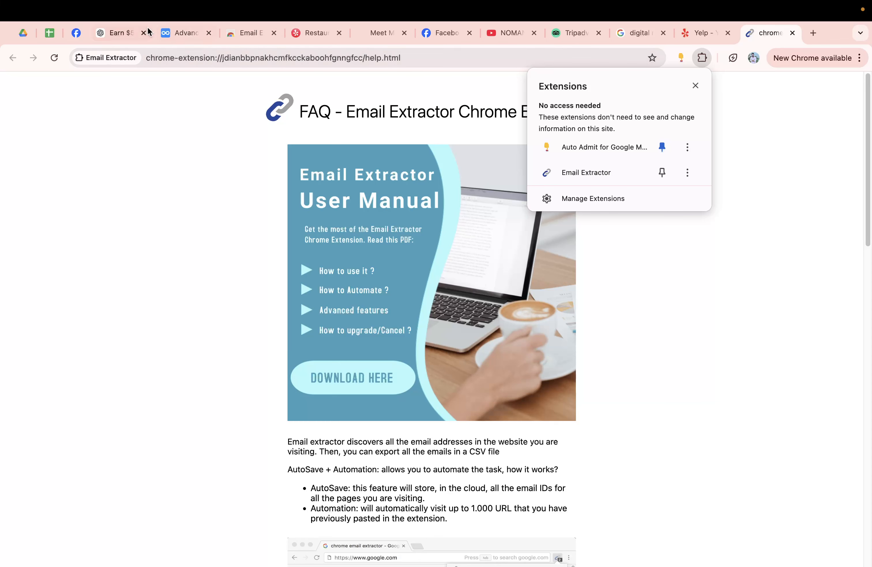
left_click(168, 33)
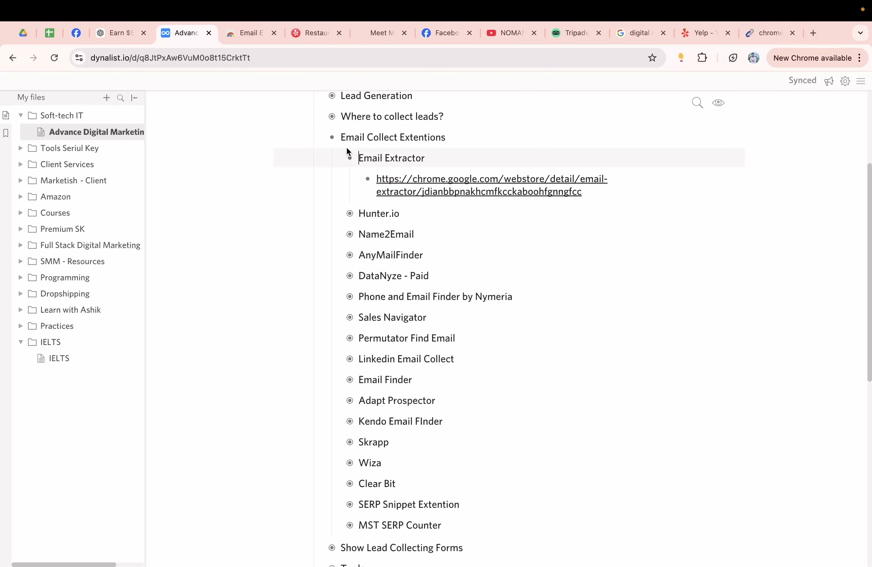
Step: Collapse Email Extractor, expand Name2Email and search Google for the word Name2Email
left_click(350, 158)
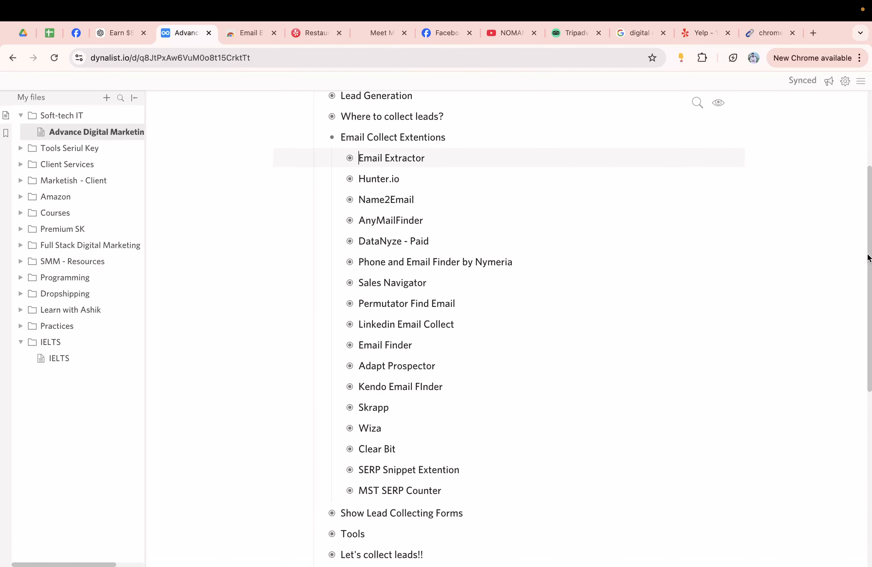
scroll(868, 258, "down", 1)
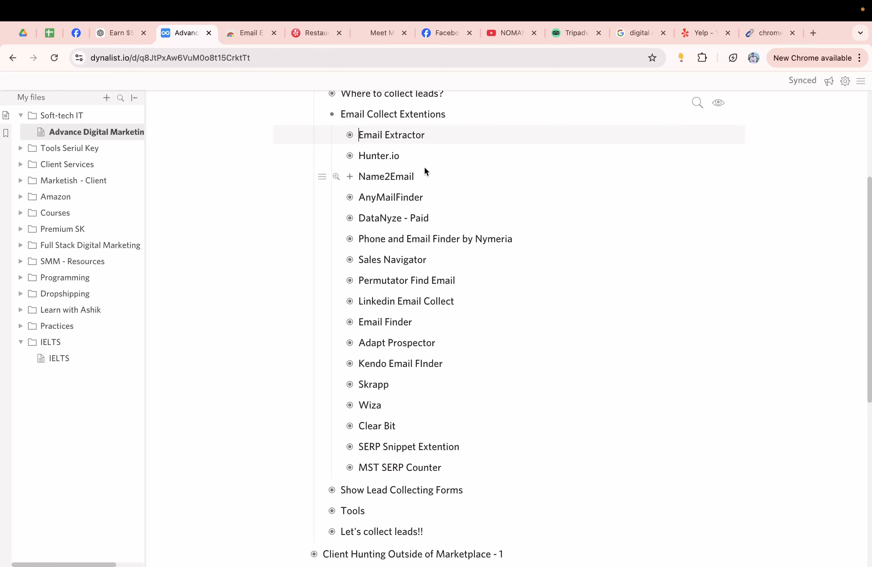
left_click(350, 176)
double_click(376, 173)
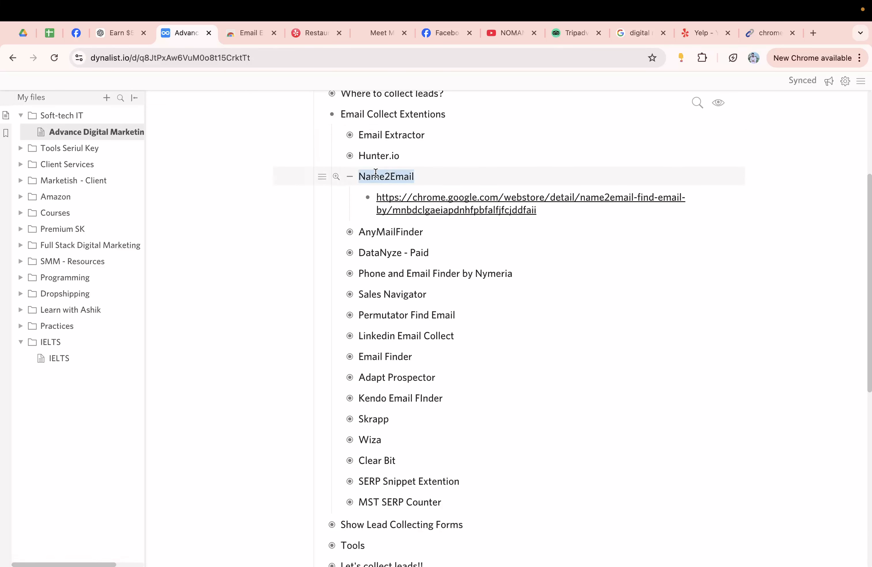
right_click(375, 173)
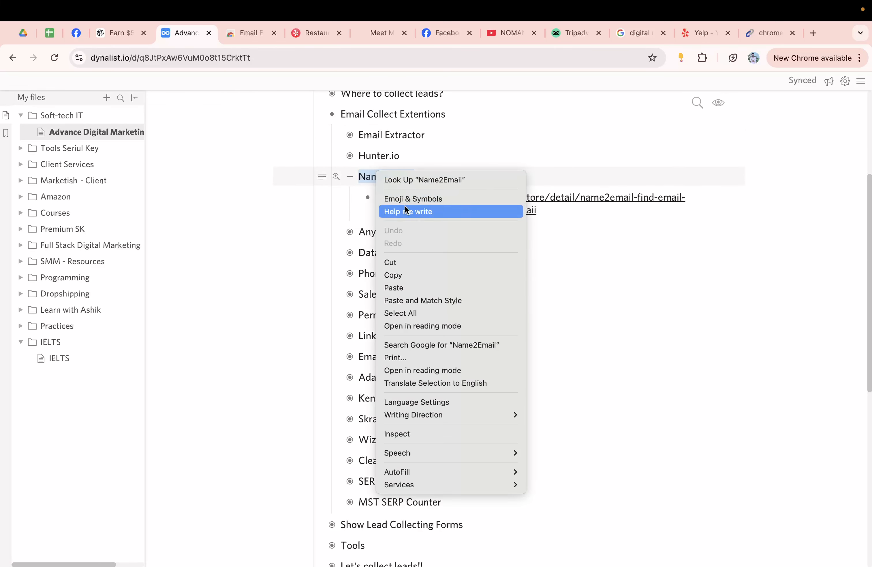
left_click(418, 346)
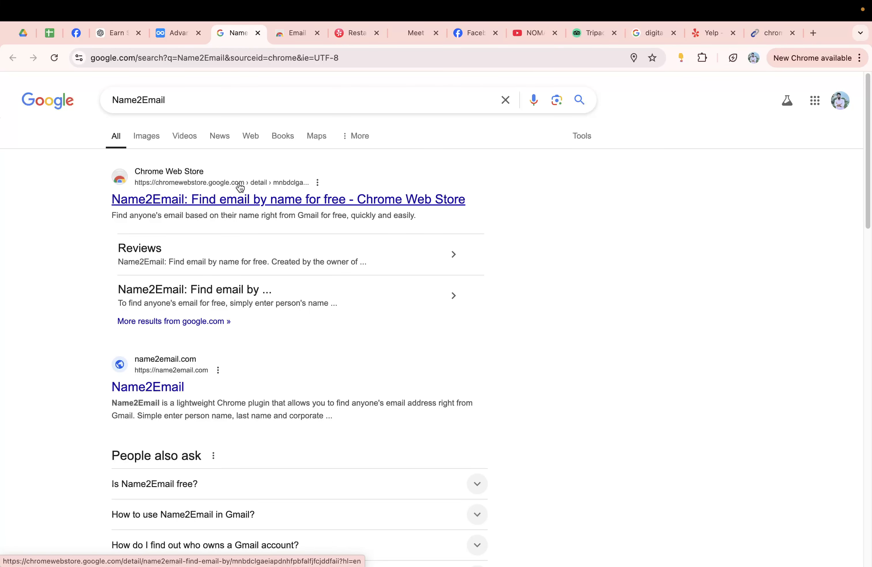
left_click(258, 33)
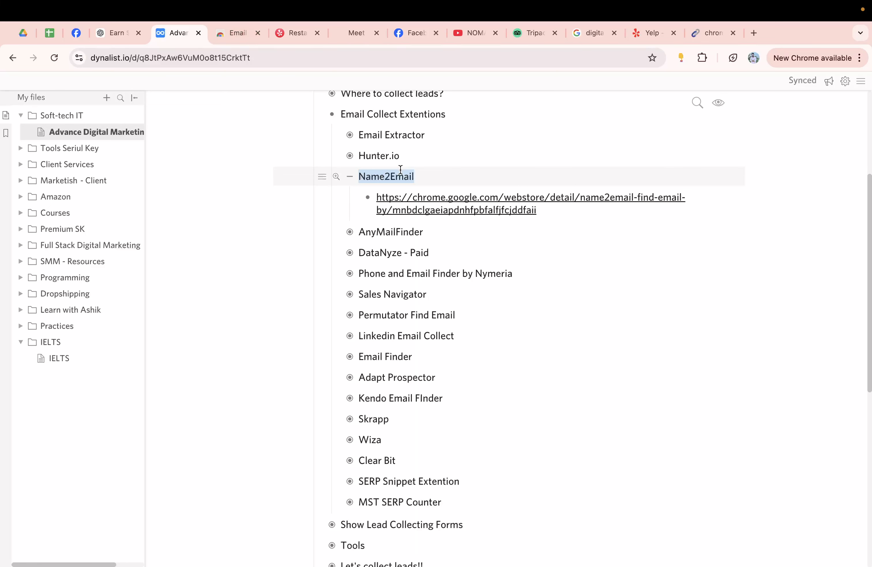
Step: Collapse Name2Email and highlight the DataNyze, Nymeria and Sales Navigator entries
left_click(349, 177)
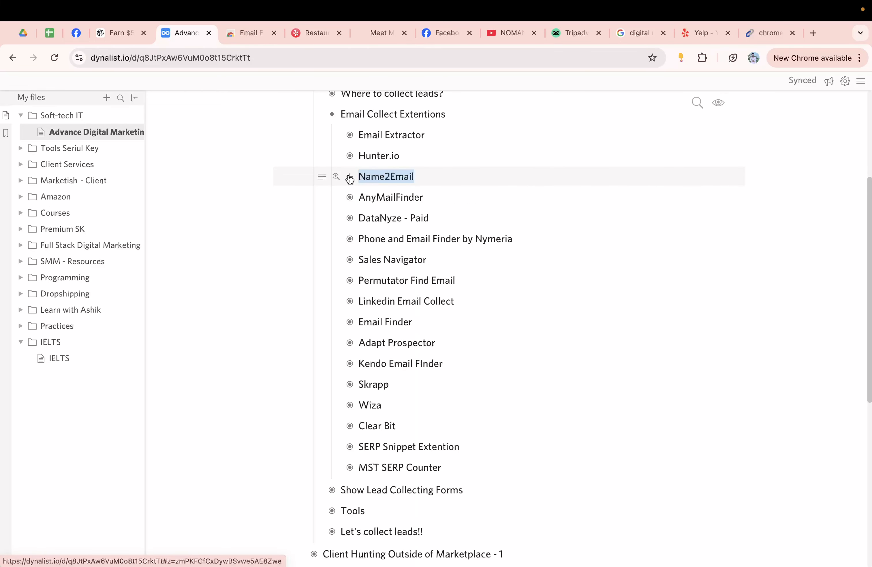
left_click(366, 226)
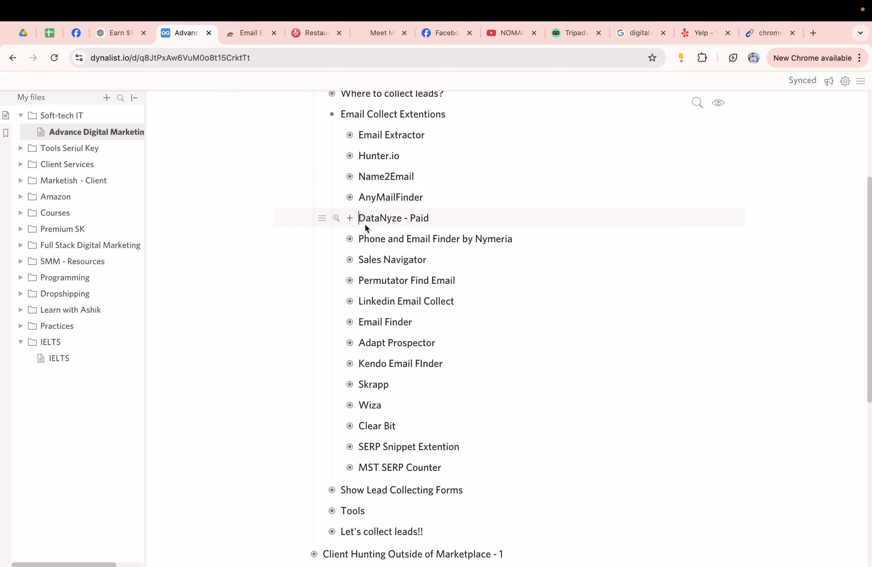
left_click_drag(372, 236, 517, 244)
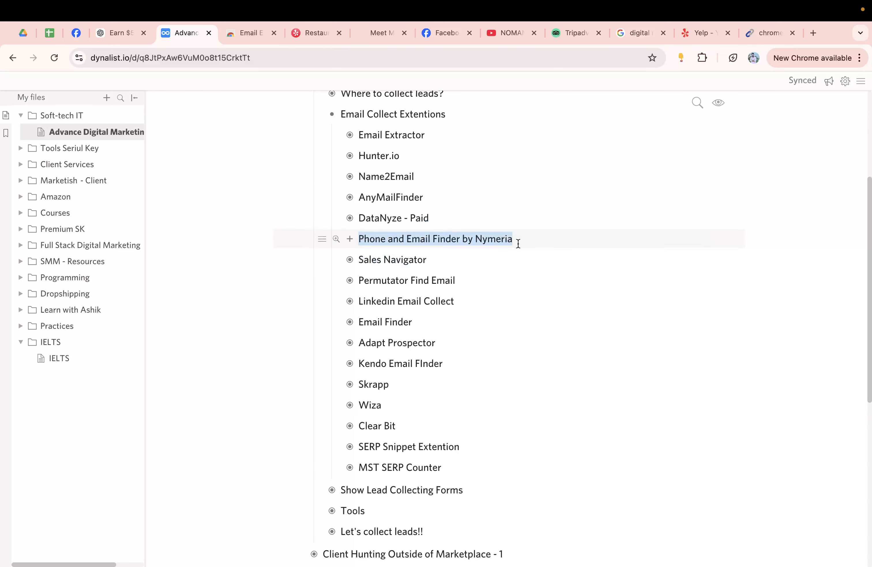
triple_click(381, 262)
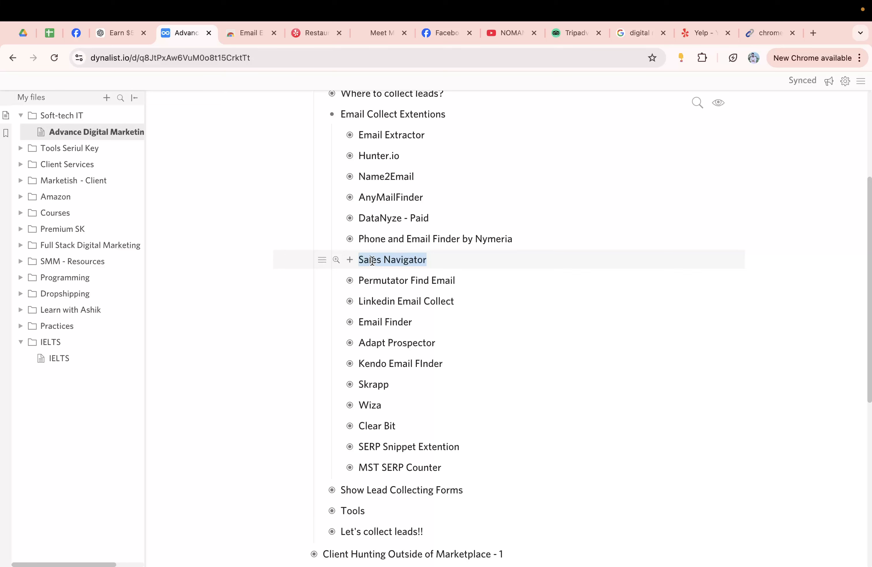
left_click(350, 259)
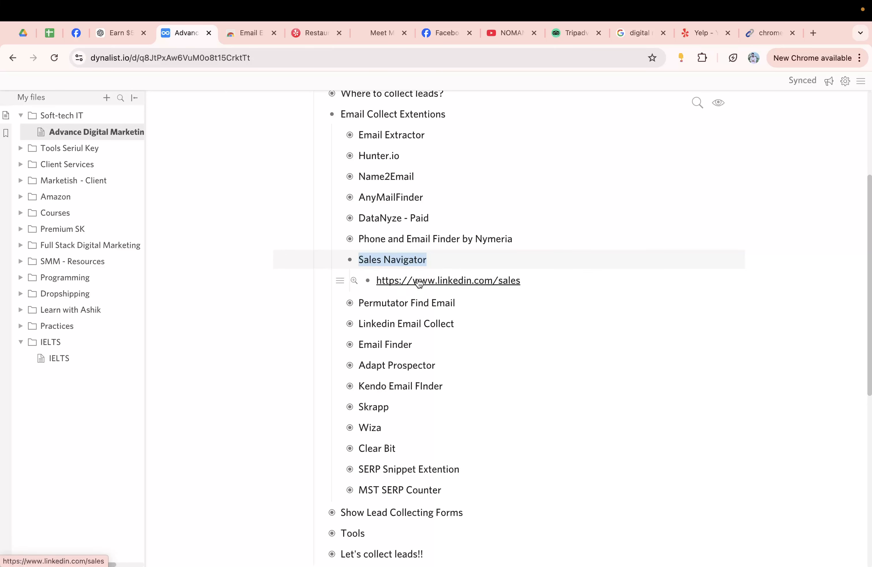
left_click(349, 259)
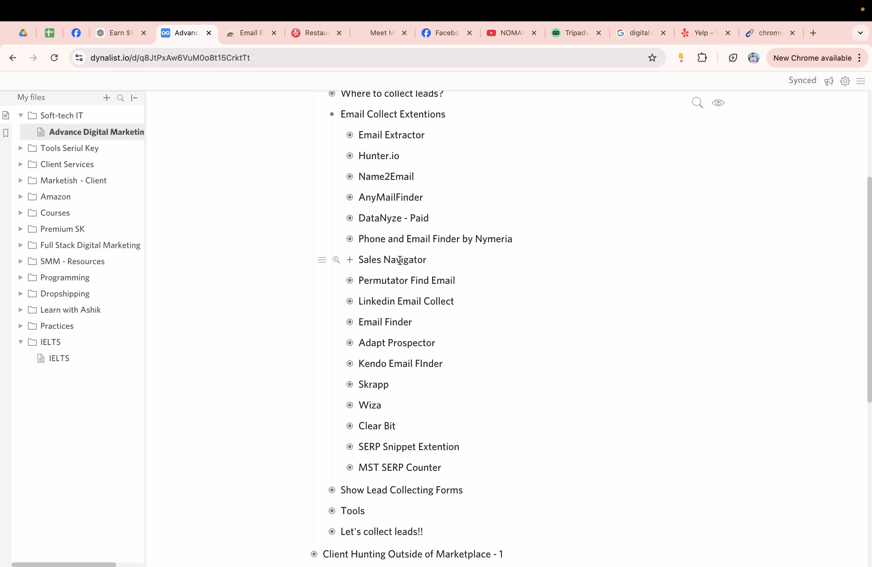
double_click(400, 260)
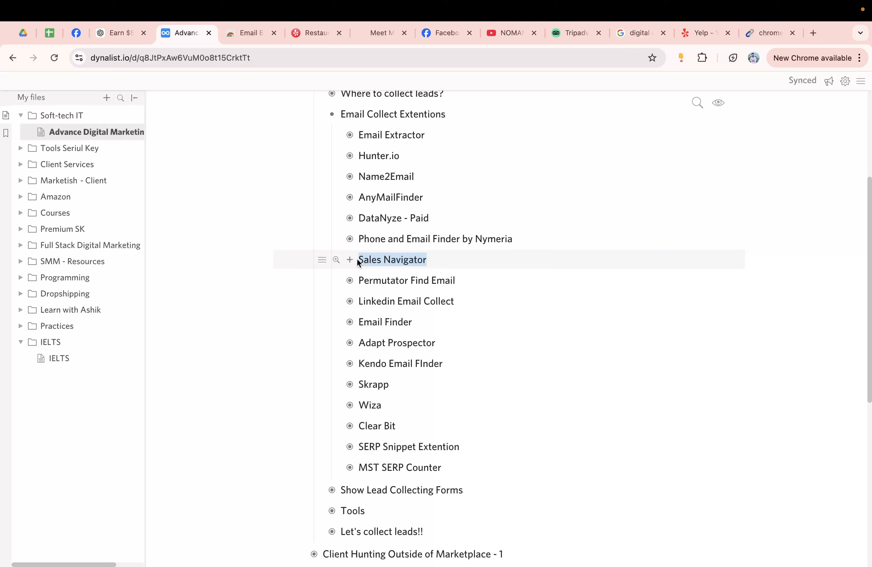
Step: Switch desktop spaces to the other Chrome window and bring up the Success.ai login tab
key("ctrl+Left")
key("ctrl+Left")
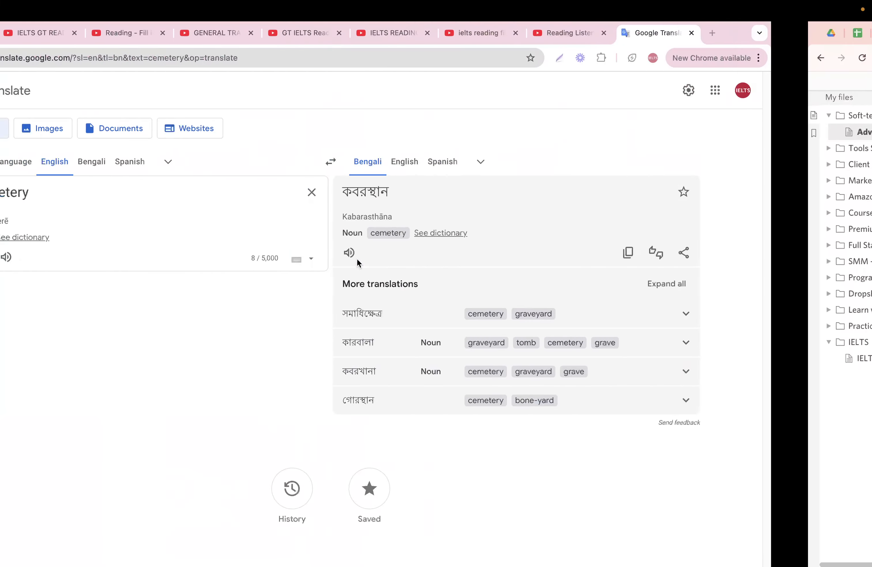
key("ctrl+Right")
key("ctrl+Right")
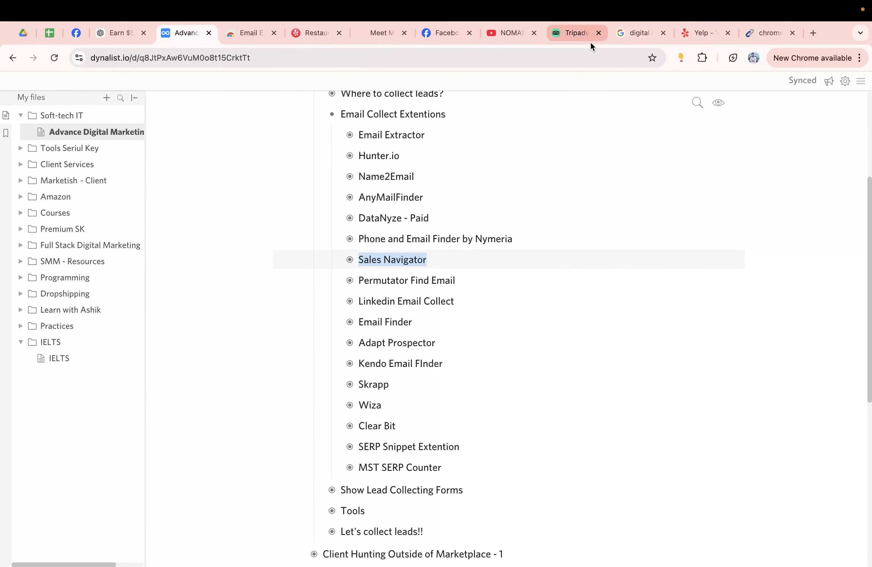
key("ctrl+Right")
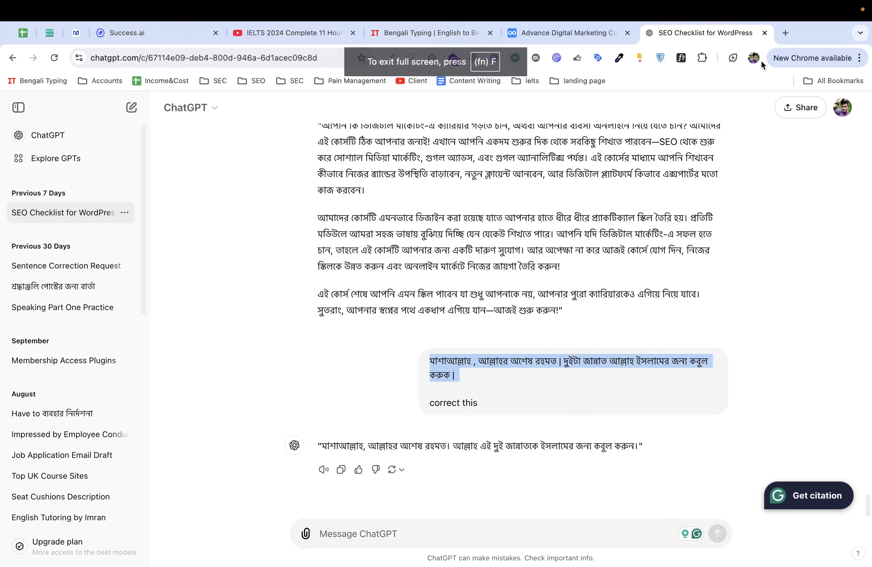
left_click(754, 57)
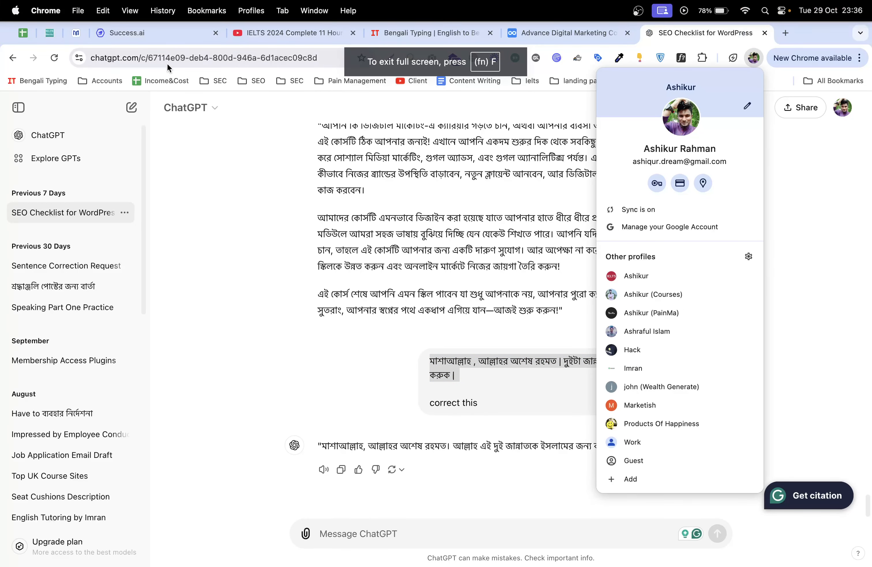
left_click(171, 34)
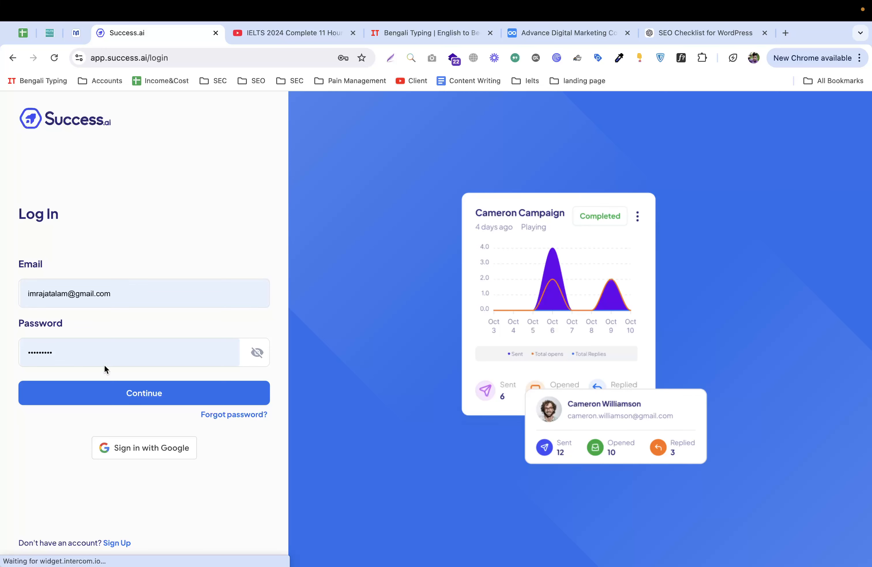
Step: Log in to Success.ai, reload the Campaigns page and start a new campaign
left_click(97, 393)
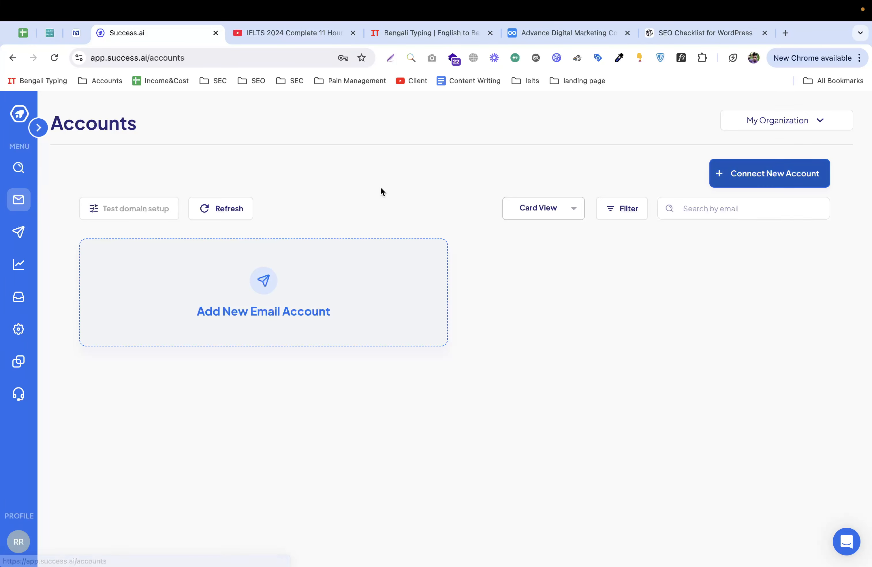
left_click(19, 237)
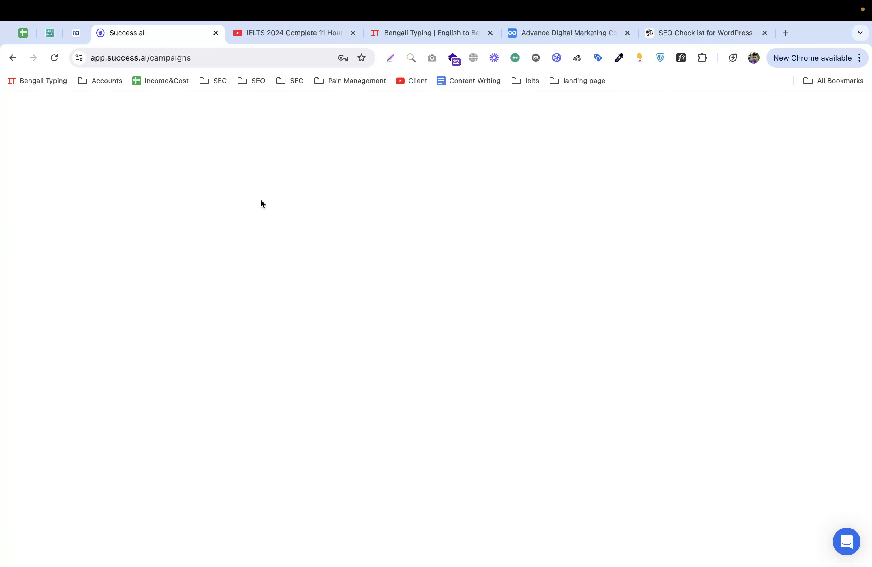
left_click(174, 60)
key("Return")
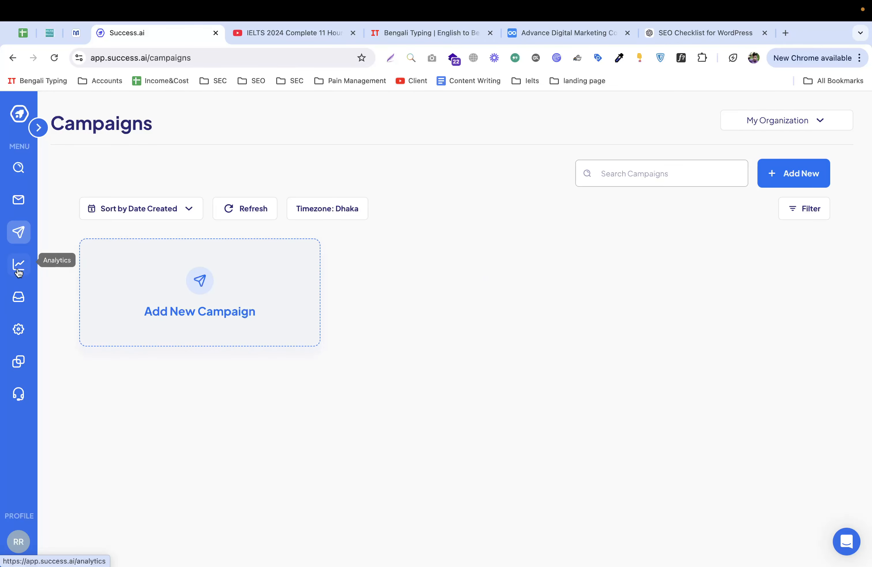
left_click(135, 292)
left_click(352, 328)
Step: Create the campaign with its default title 'Your Campaign Title'
double_click(354, 329)
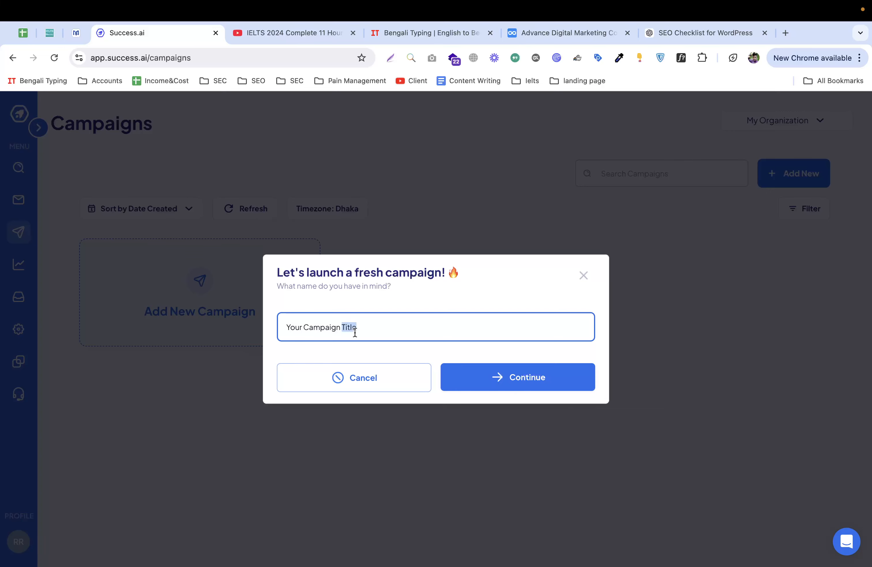
left_click(499, 377)
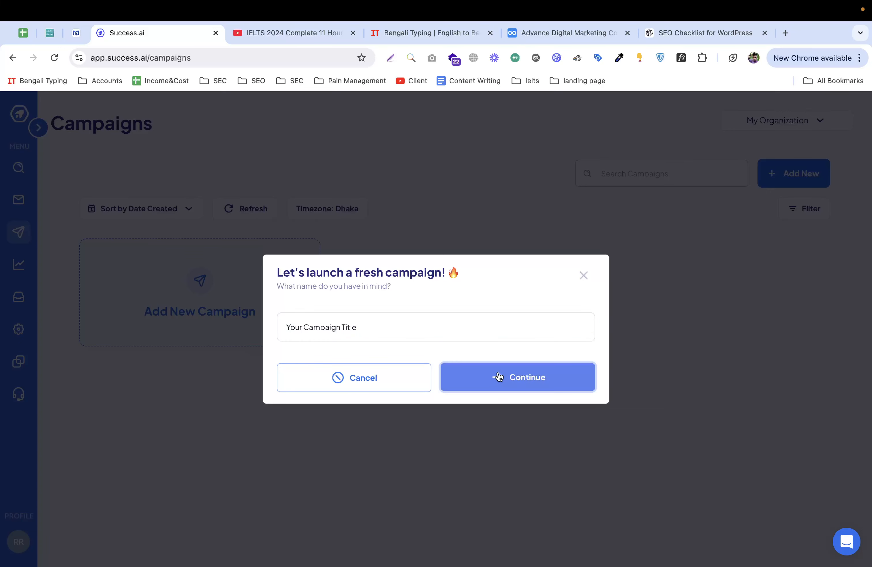
left_click(481, 374)
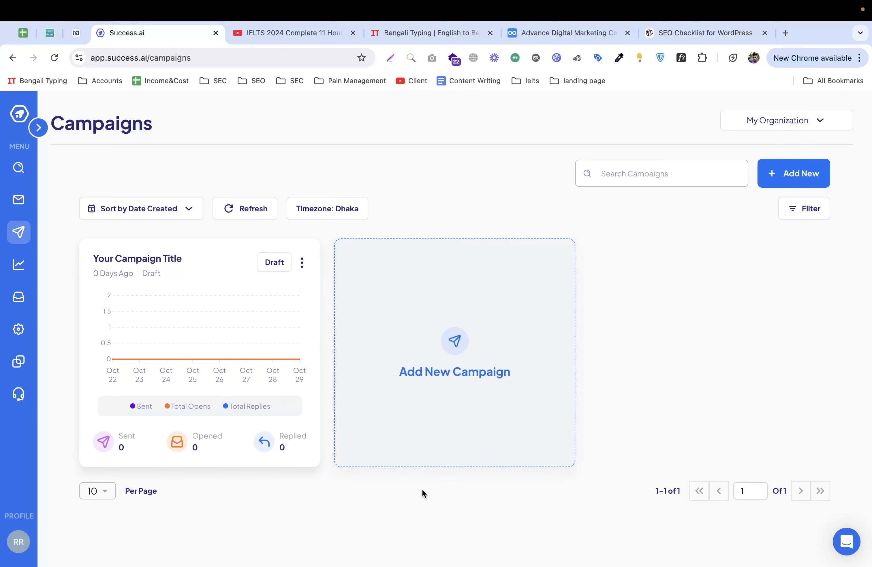
Step: Open the campaign's analytics and Leads page, then view and close the Import Leads options
left_click(209, 351)
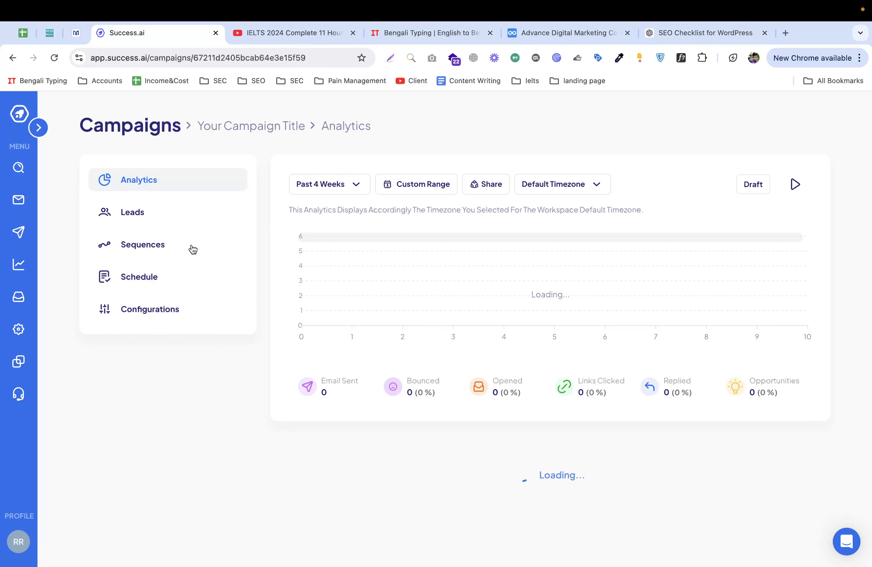
left_click(159, 217)
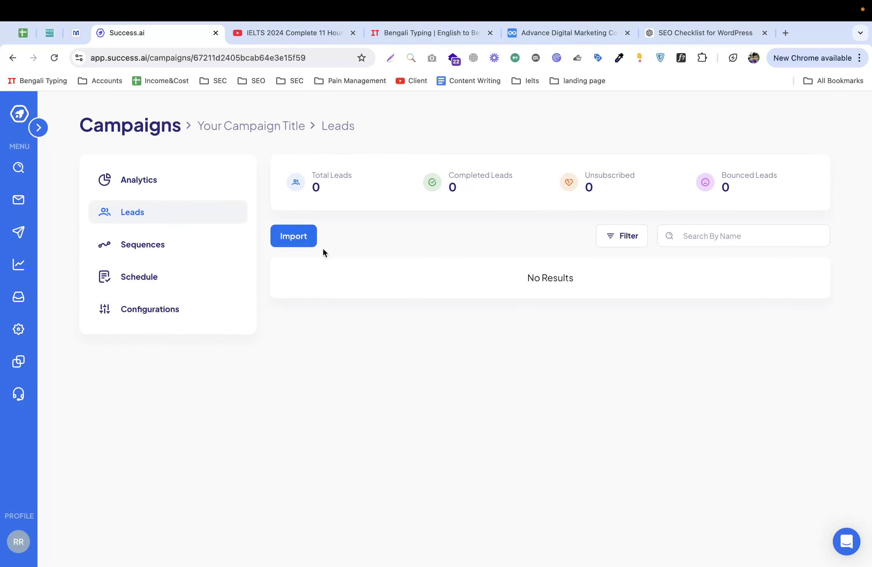
left_click(294, 237)
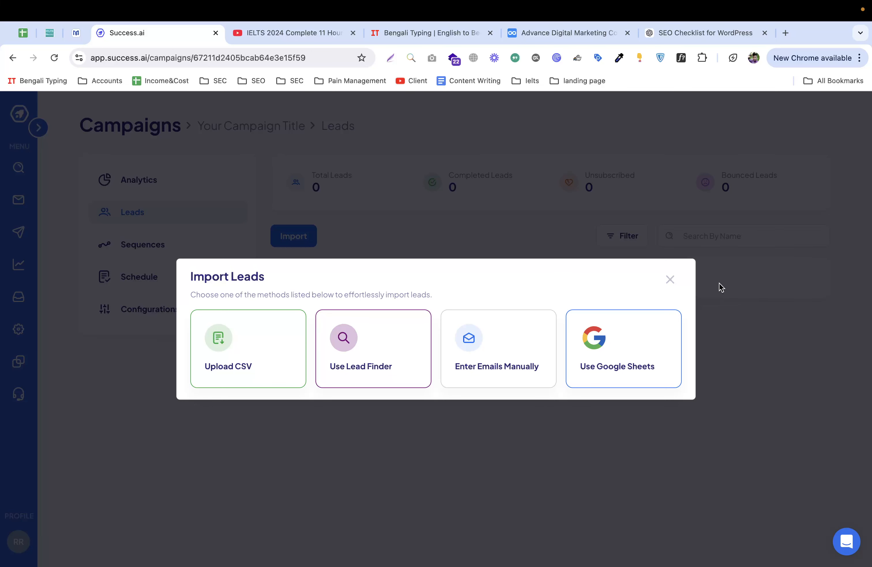
left_click(670, 280)
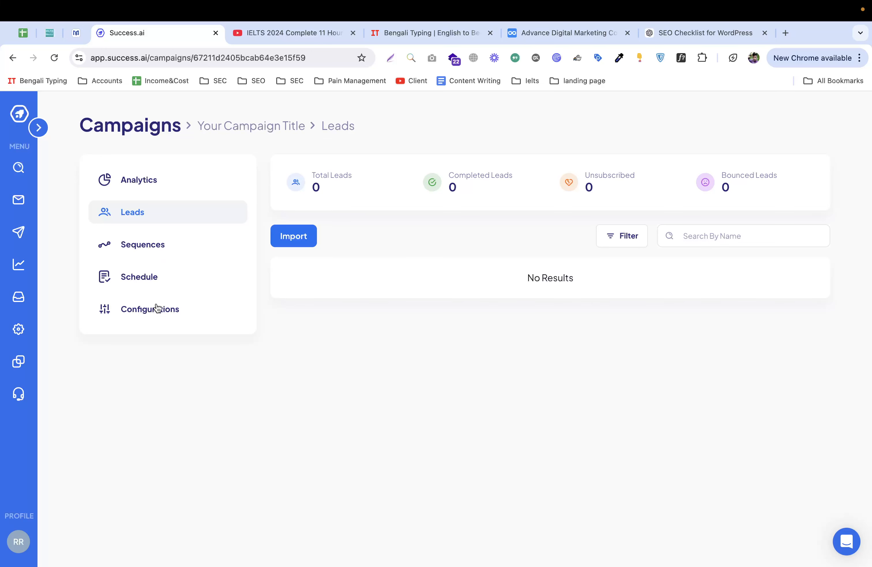
Step: Tour the Campaigns, Analytics, InboxHub, Accounts, Integrations and billing settings pages
left_click(19, 232)
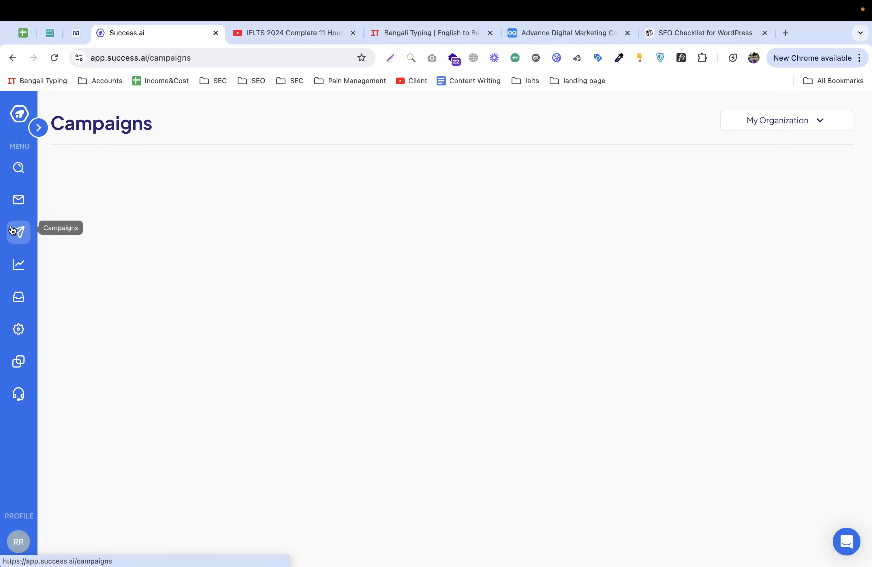
left_click(15, 263)
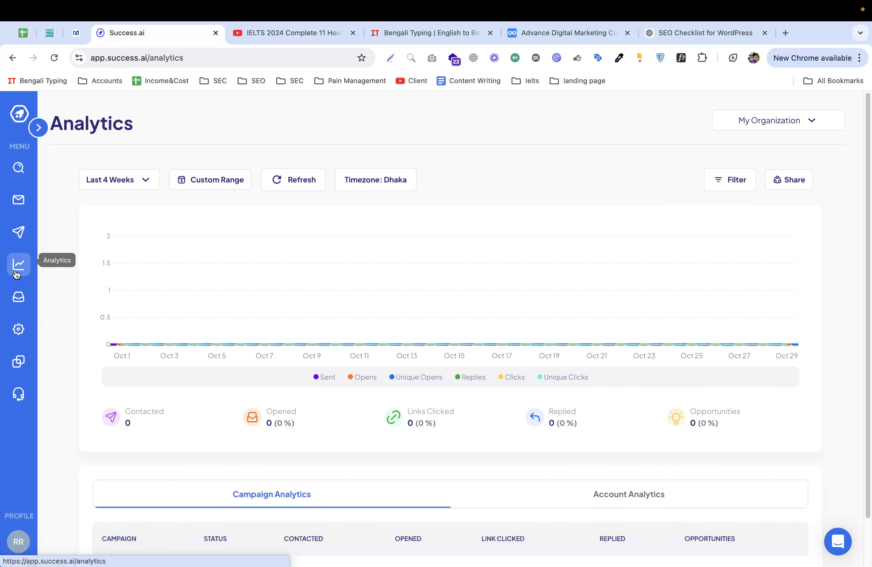
left_click(20, 315)
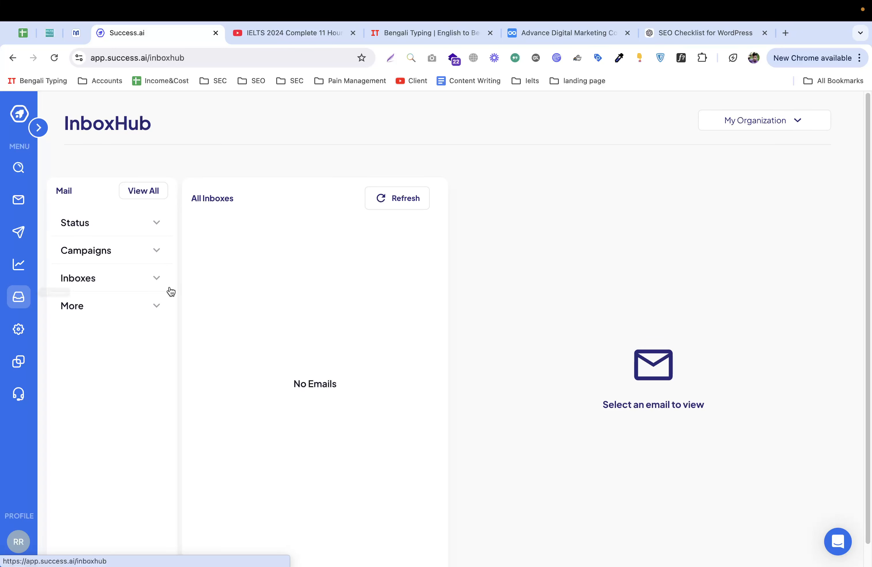
left_click(112, 253)
left_click(124, 306)
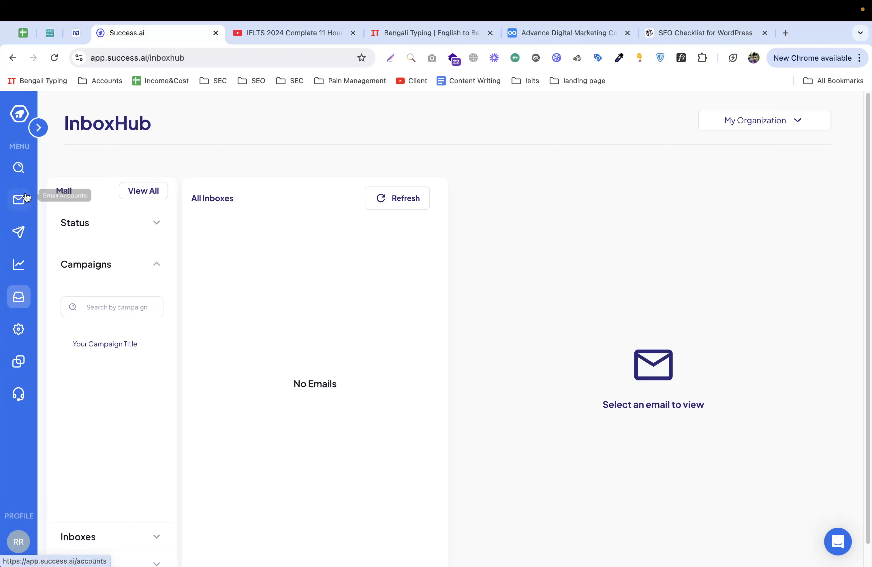
left_click(19, 199)
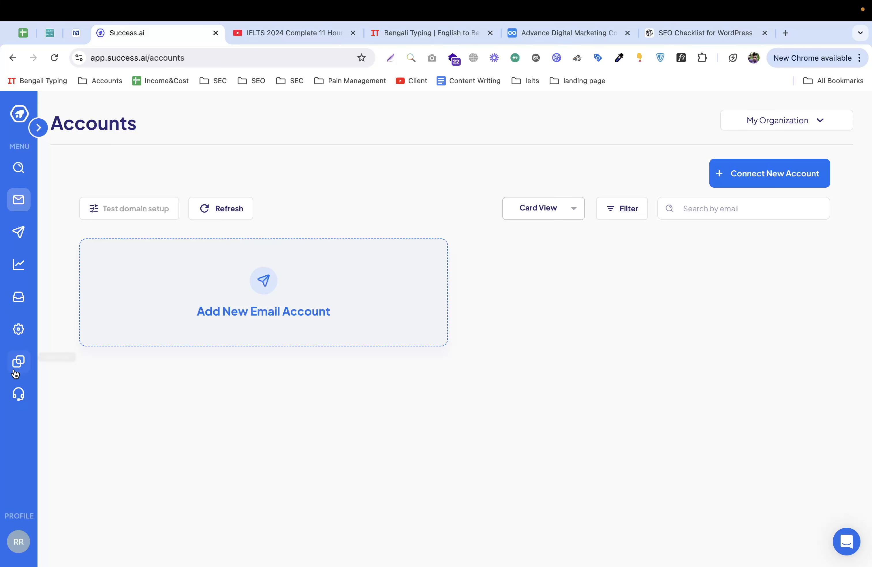
left_click(18, 361)
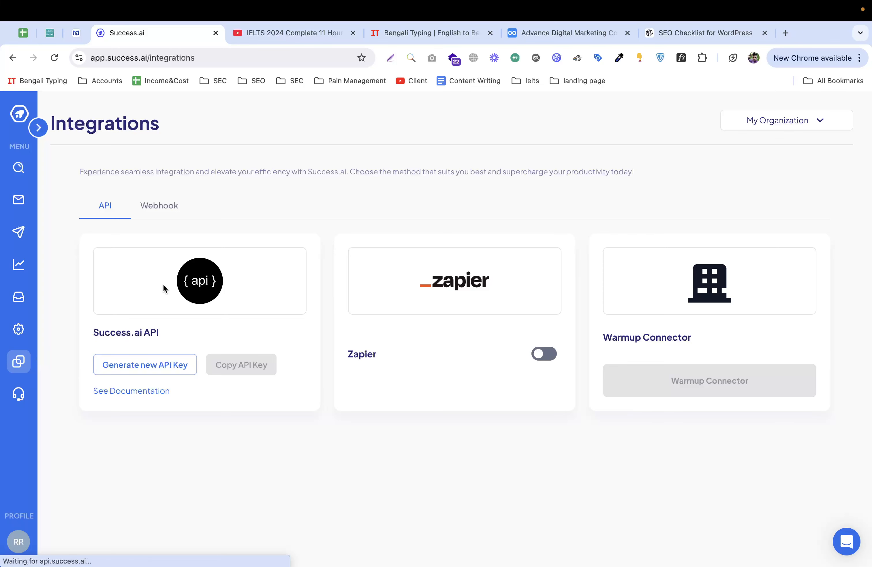
left_click(18, 328)
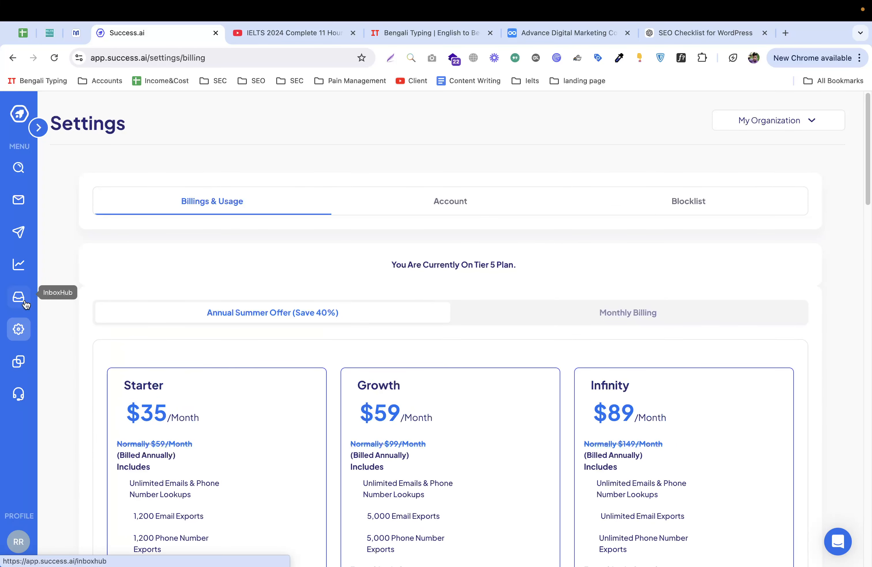
Step: Filter InboxHub to the Lead status and expand the Campaigns filter
left_click(25, 302)
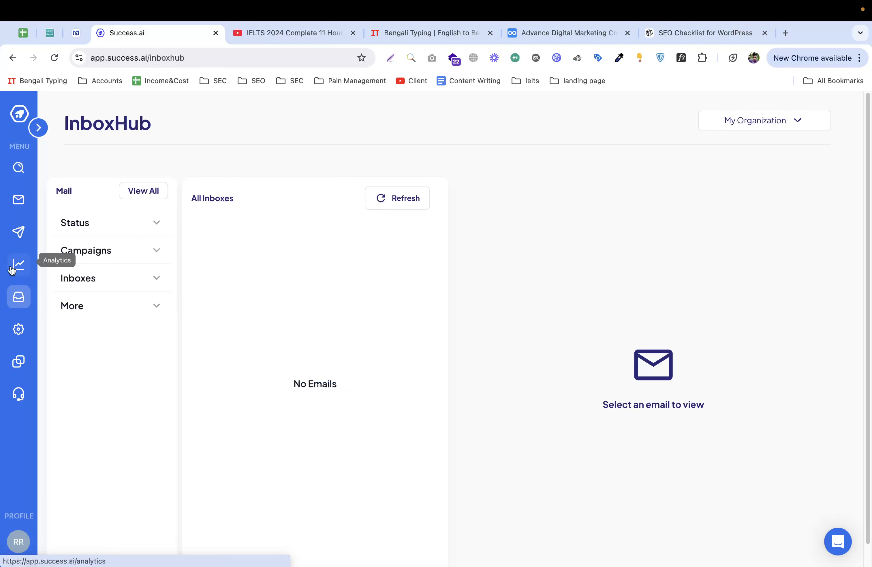
left_click(125, 224)
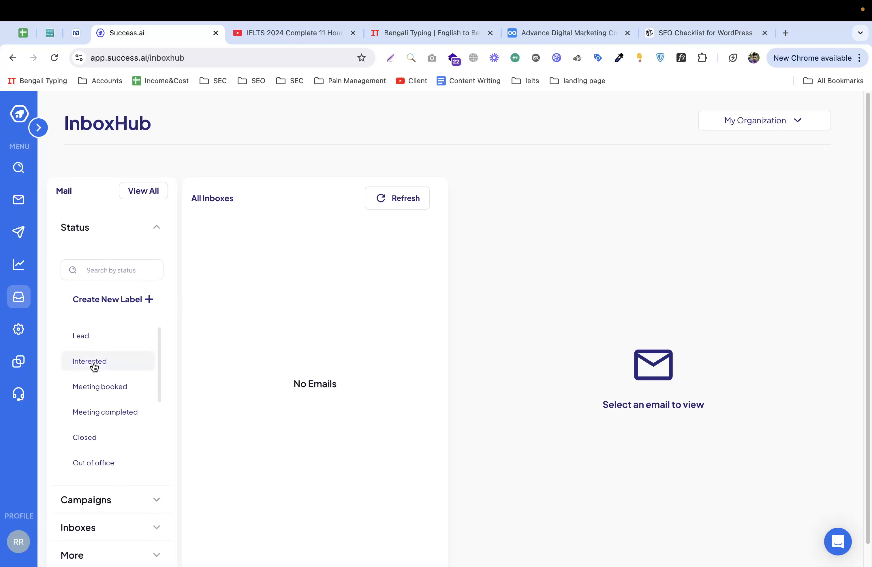
left_click(93, 342)
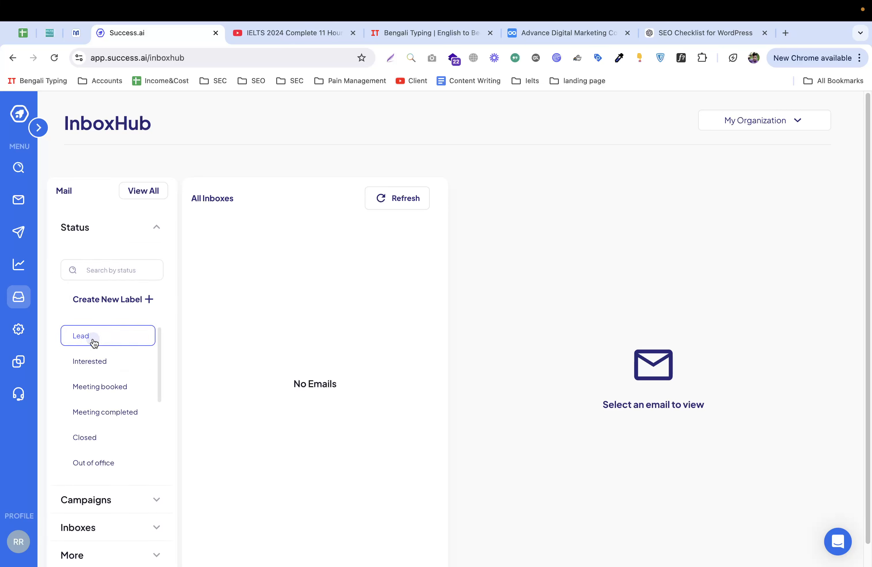
left_click_drag(157, 384, 158, 475)
left_click(158, 501)
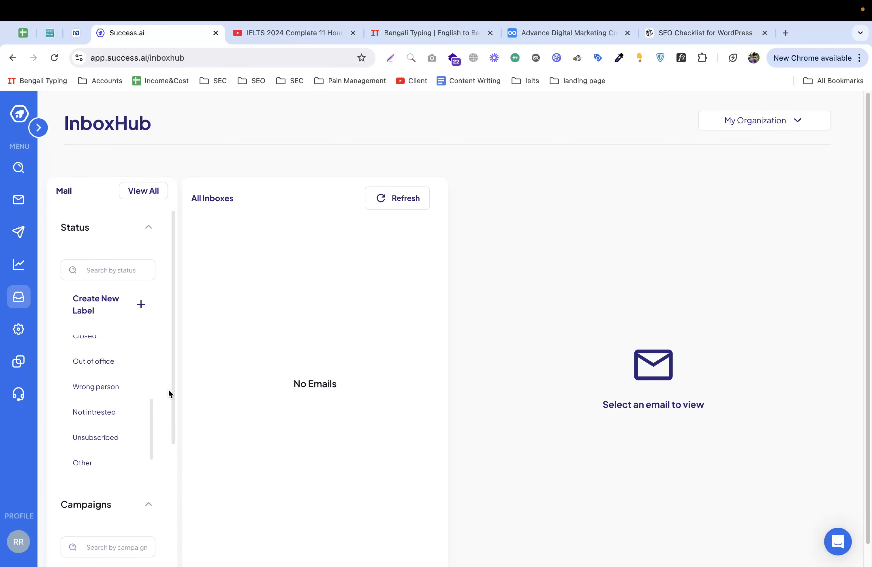
left_click_drag(173, 393, 169, 531)
key("ctrl+Right")
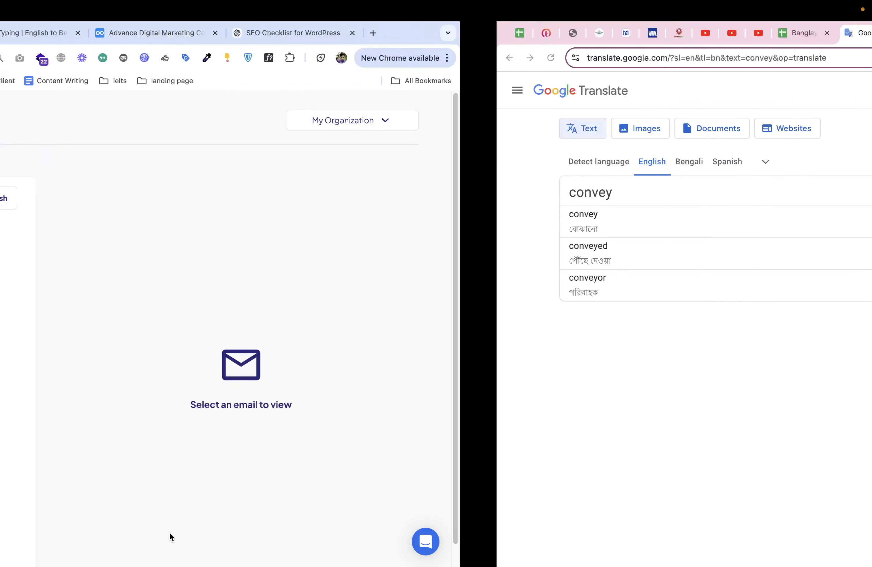
key("ctrl+Left")
key("ctrl+Right")
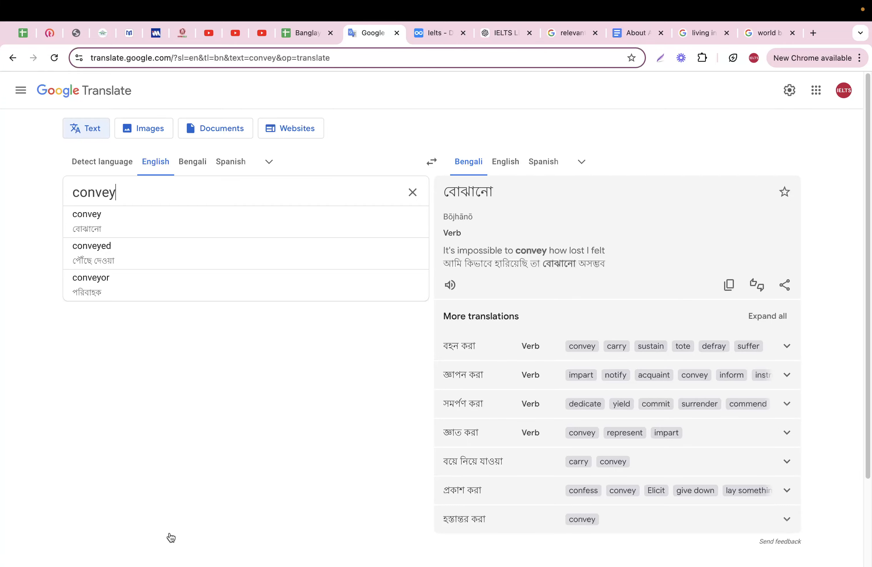
key("ctrl+Right")
key("ctrl+Left")
key("ctrl+Left")
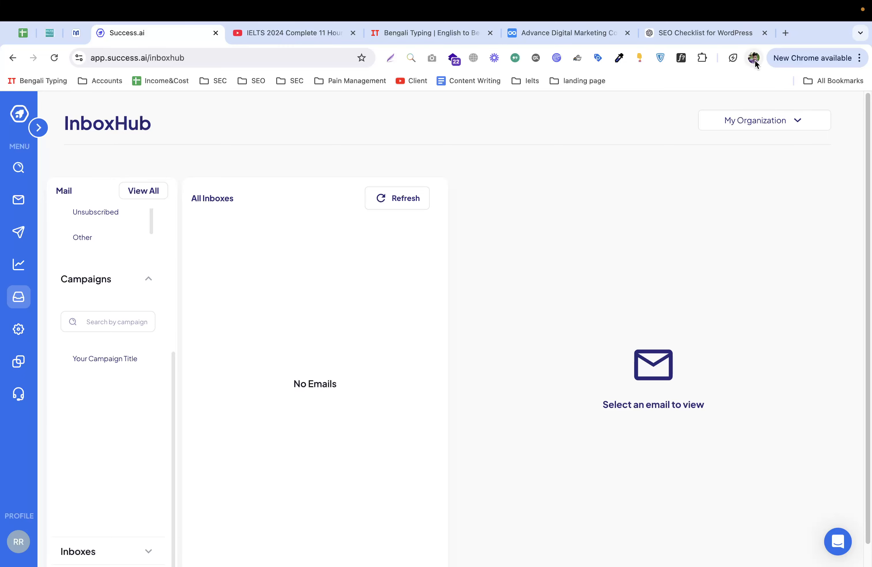
Step: Switch Chrome to the Courses profile and expand the Permutator Find Email item
left_click(753, 59)
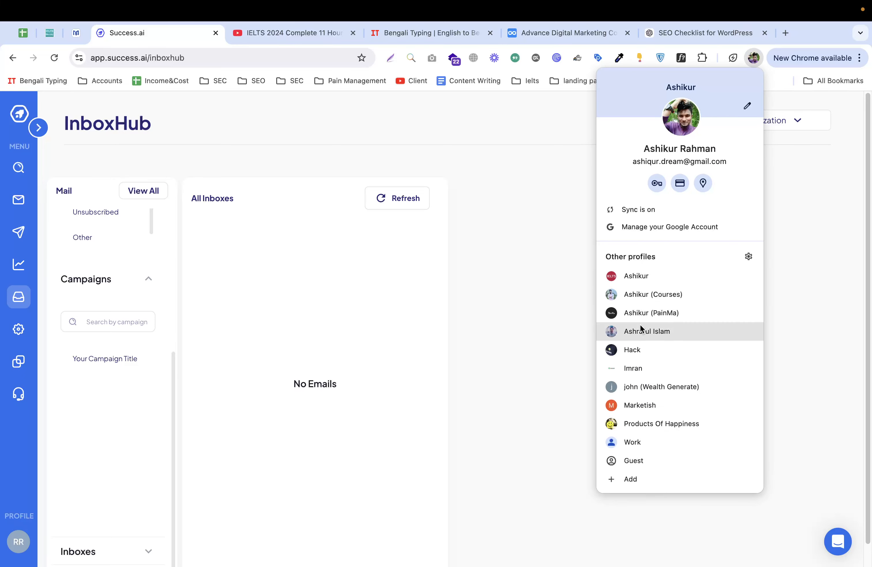
left_click(650, 294)
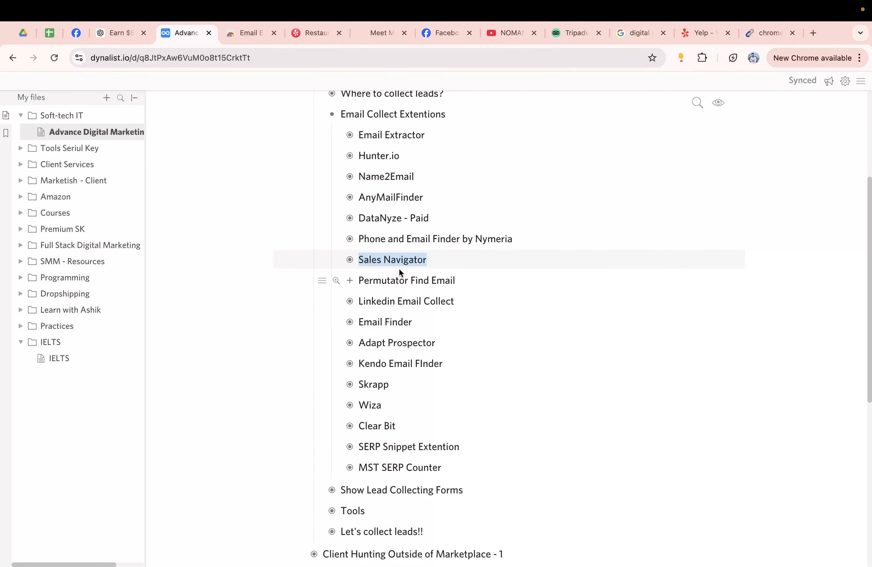
left_click(350, 280)
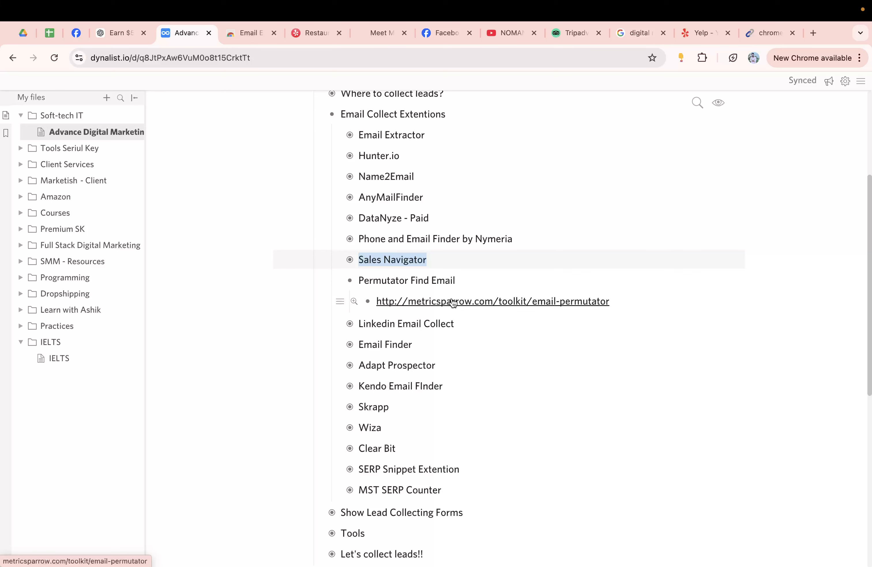
left_click(350, 280)
Step: Open the metricsparrow email-permutator link under Permutator Find Email in a new tab
left_click_drag(429, 279, 333, 279)
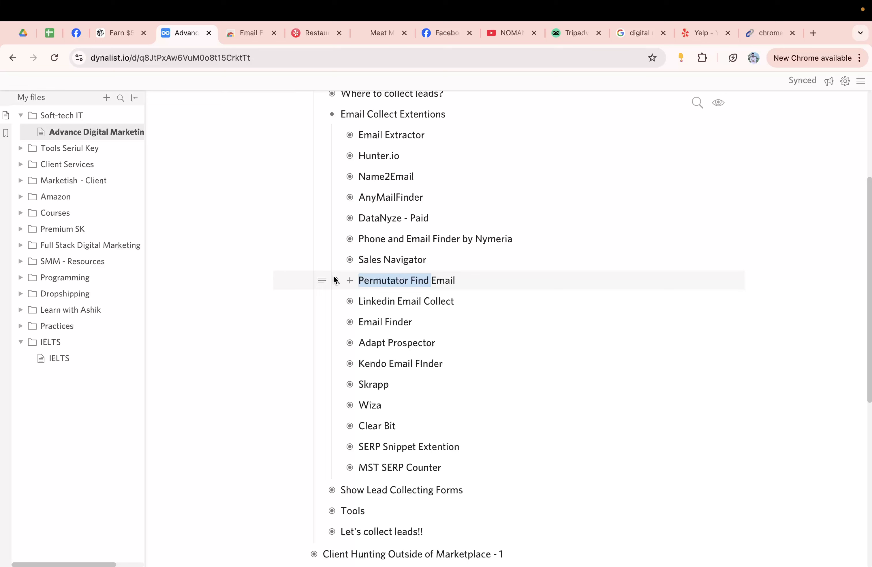
left_click_drag(446, 472, 344, 142)
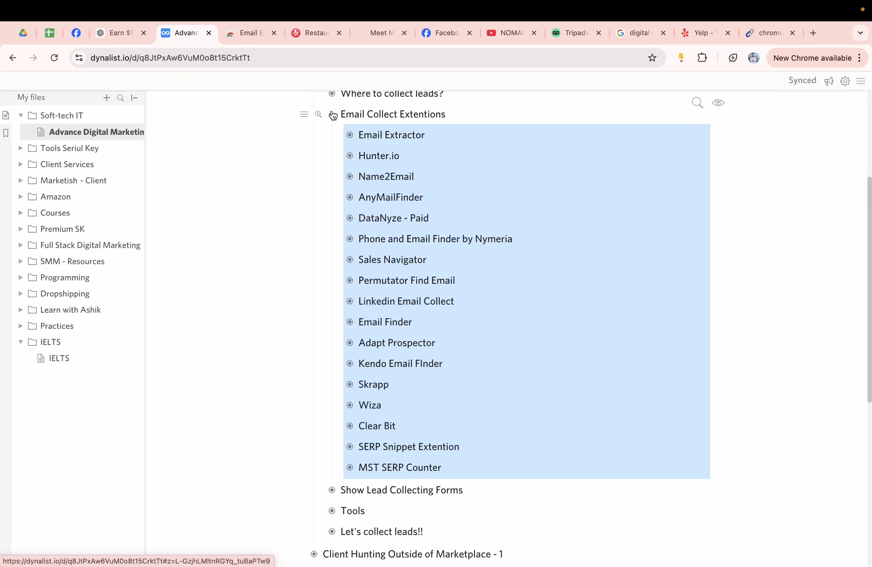
left_click(352, 281)
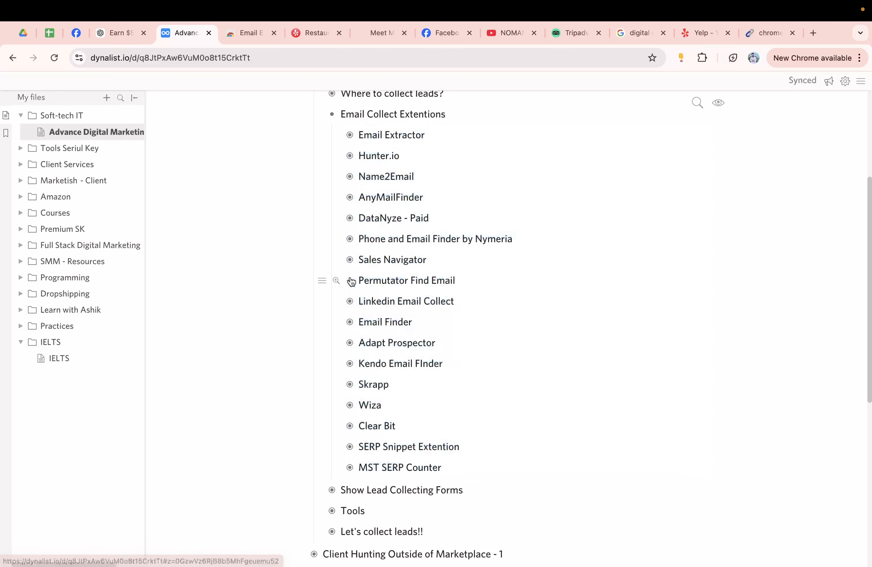
left_click(419, 306)
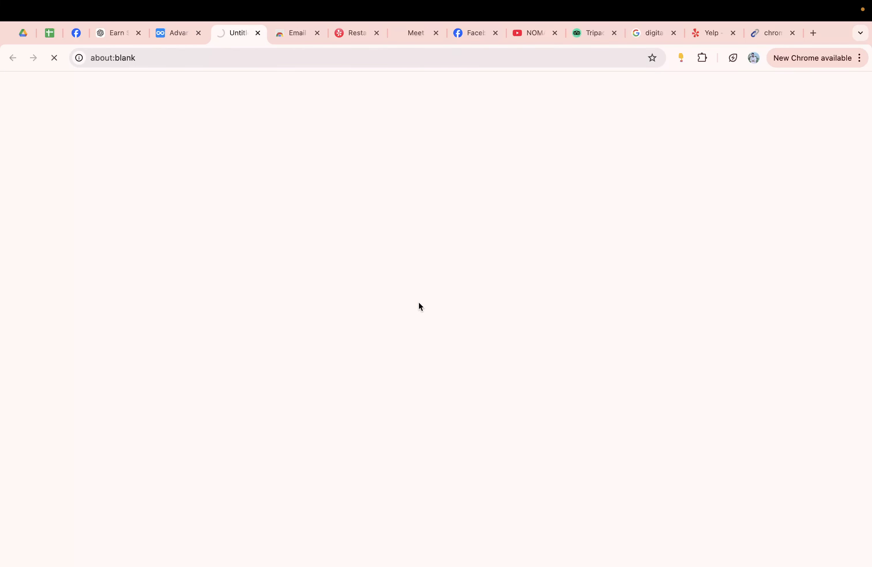
Step: Enter the contact's first and last name in the Email Permutator+ form
left_click(384, 307)
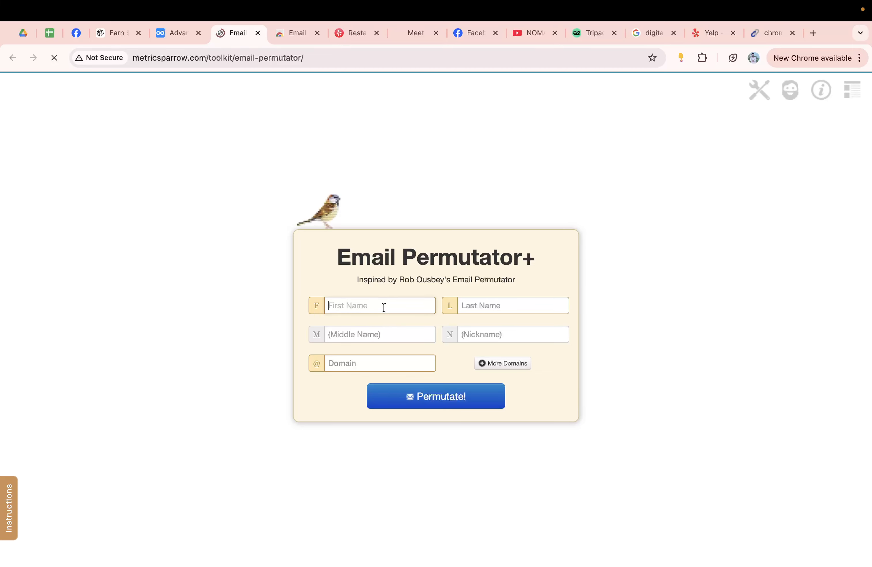
left_click_drag(537, 258, 324, 230)
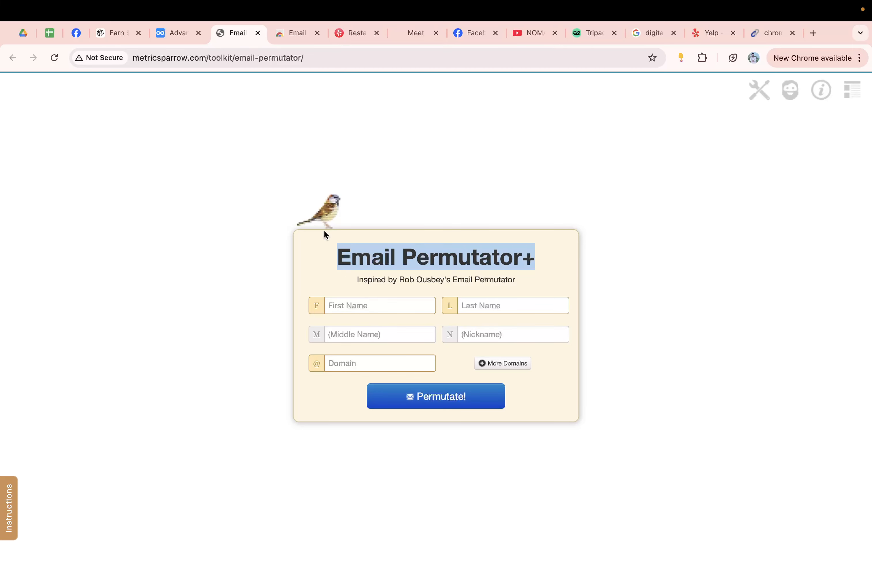
left_click(348, 307)
left_click(510, 309)
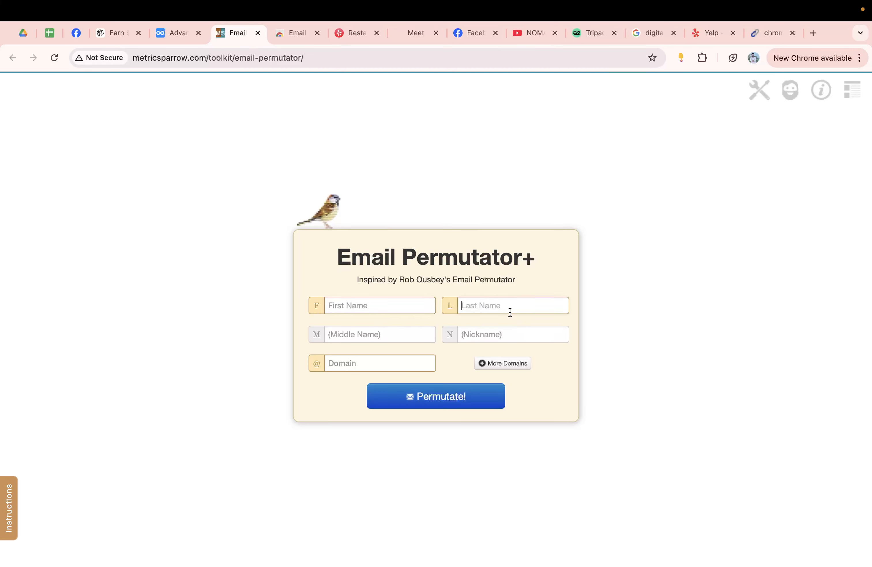
left_click(387, 335)
left_click(507, 335)
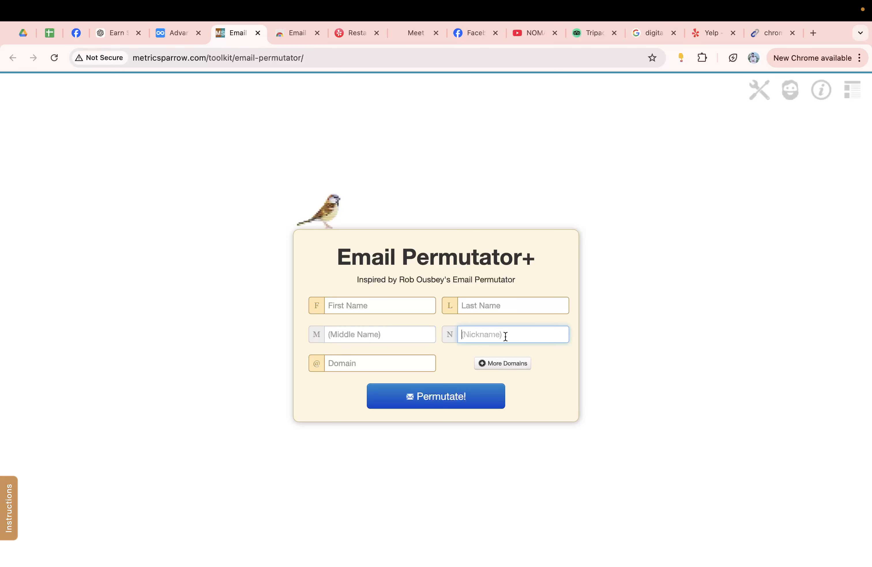
left_click(402, 306)
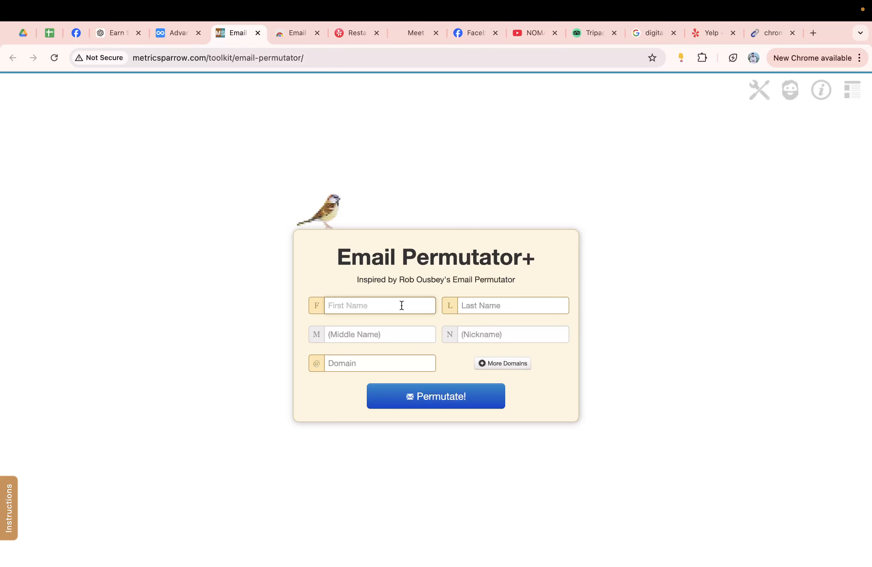
key("Tab")
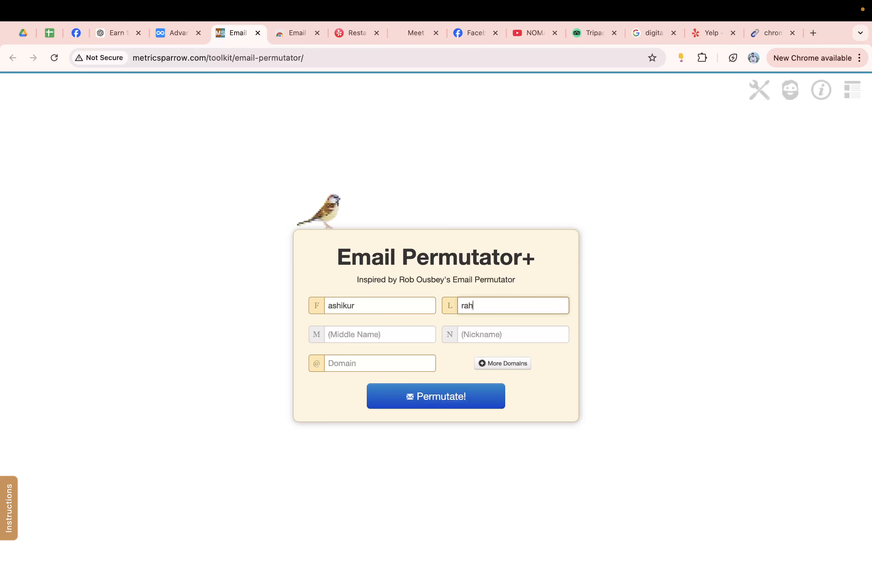
right_click(347, 348)
left_click(333, 338)
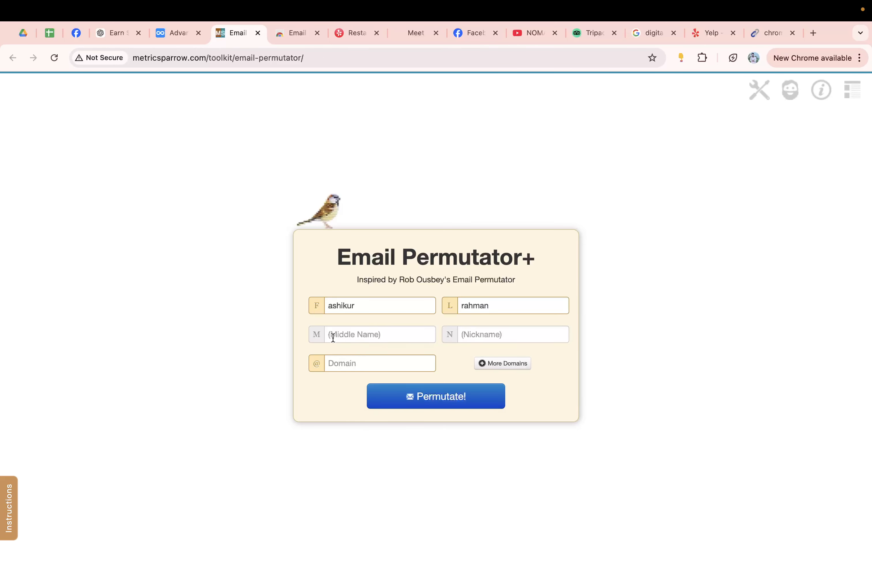
Step: Add the contact's nickname and the domain marketish.co.uk, then generate the permutations
left_click(502, 341)
type("ashik")
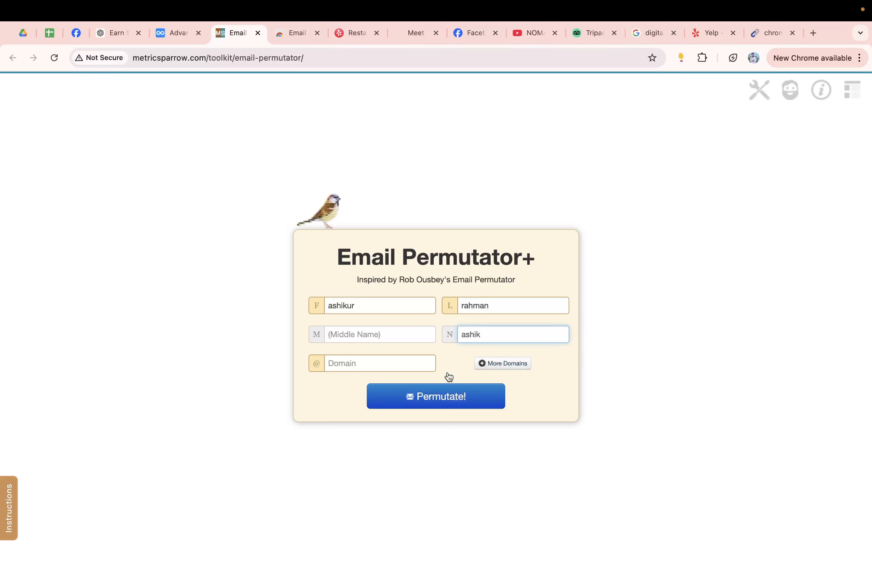
left_click(400, 356)
type("marketish.couk")
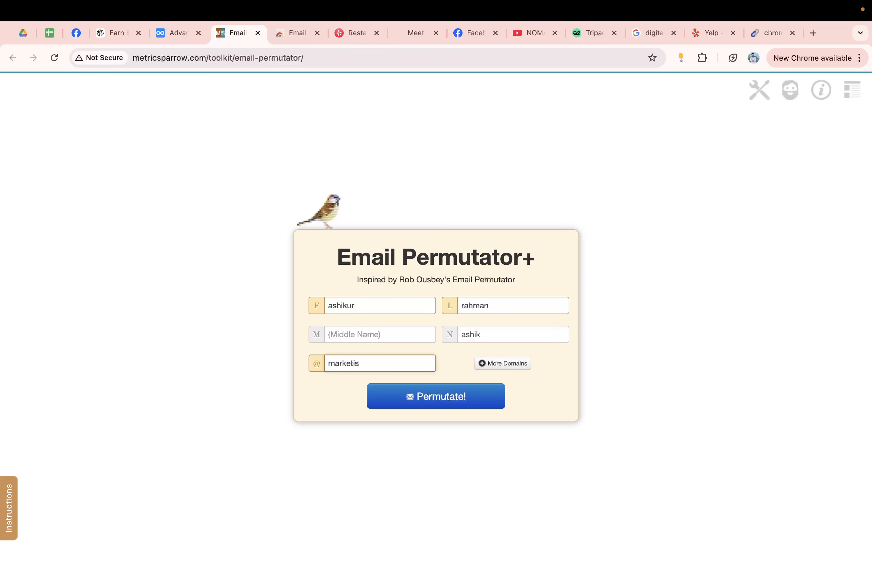
key("BackSpace")
key("BackSpace")
type(".uk")
left_click(436, 396)
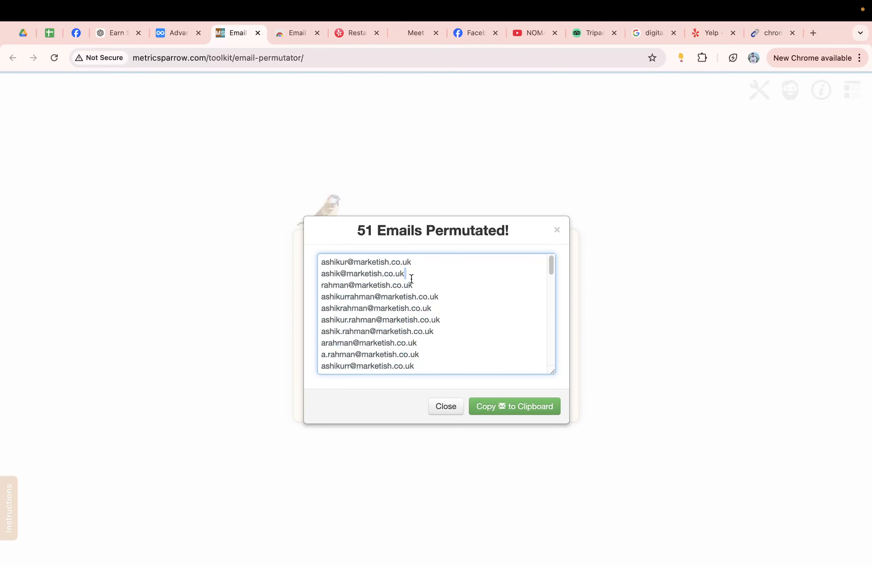
Step: Look through the 51 generated addresses, select them all, then close the results
triple_click(409, 276)
left_click_drag(337, 262, 429, 259)
left_click(428, 259)
left_click_drag(552, 259, 548, 393)
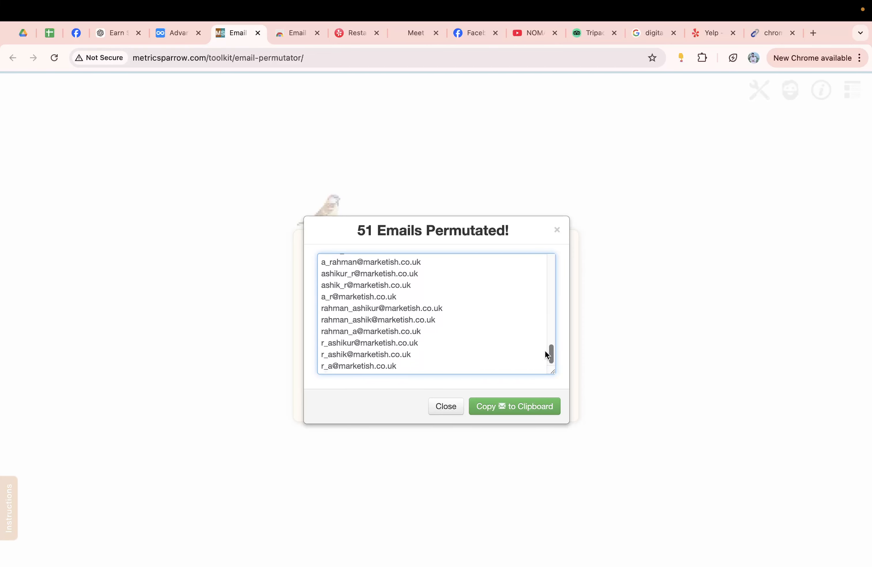
left_click_drag(545, 353, 551, 318)
left_click(468, 299)
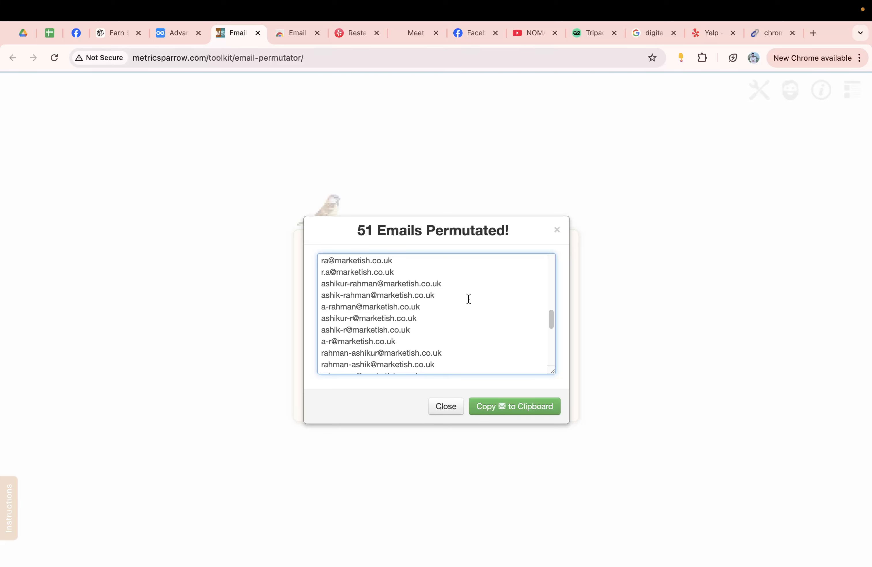
key("super+a")
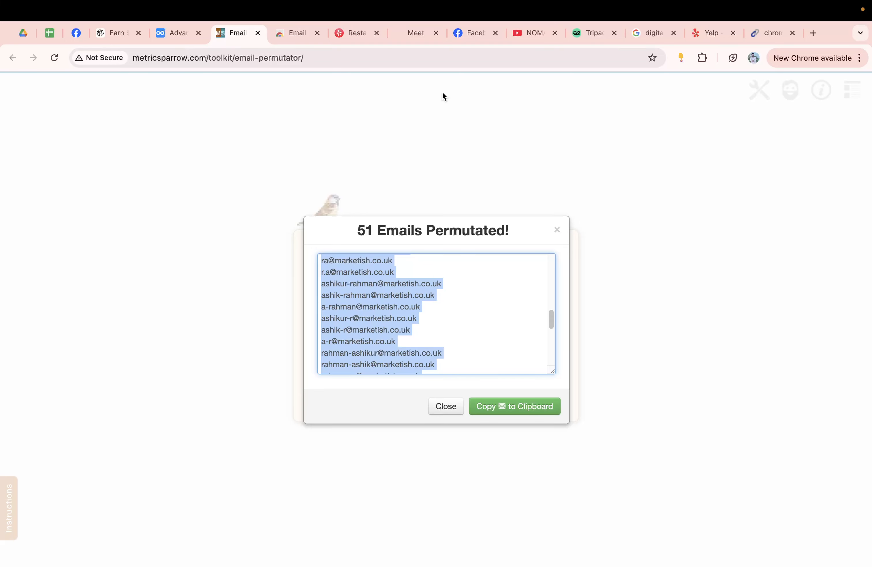
left_click(445, 407)
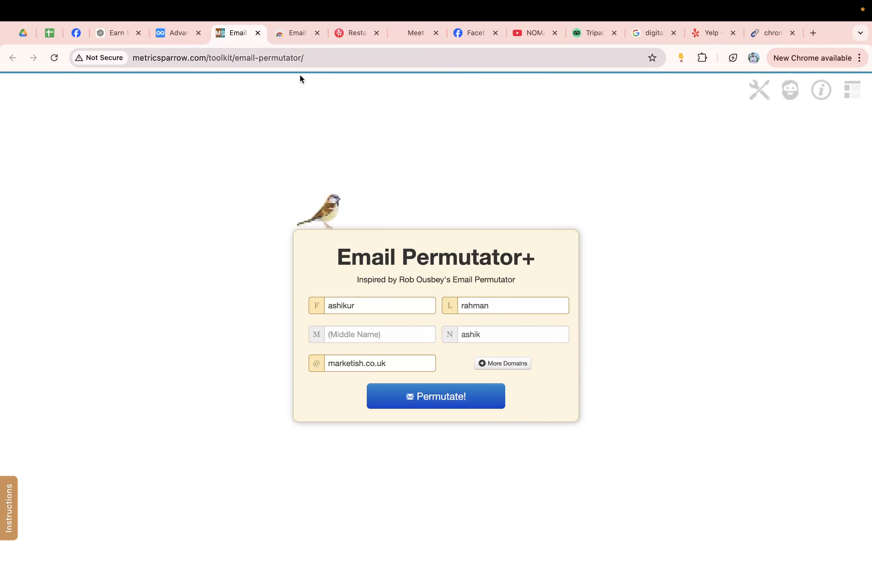
Step: Return to Dynalist and collapse Permutator Find Email and the Email Collect Extentions list
left_click(182, 53)
left_click(175, 34)
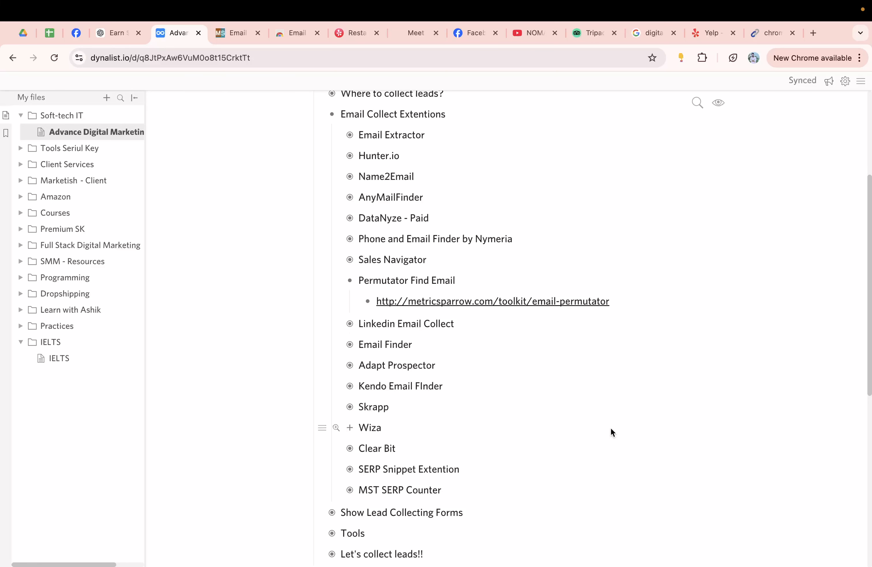
left_click(350, 280)
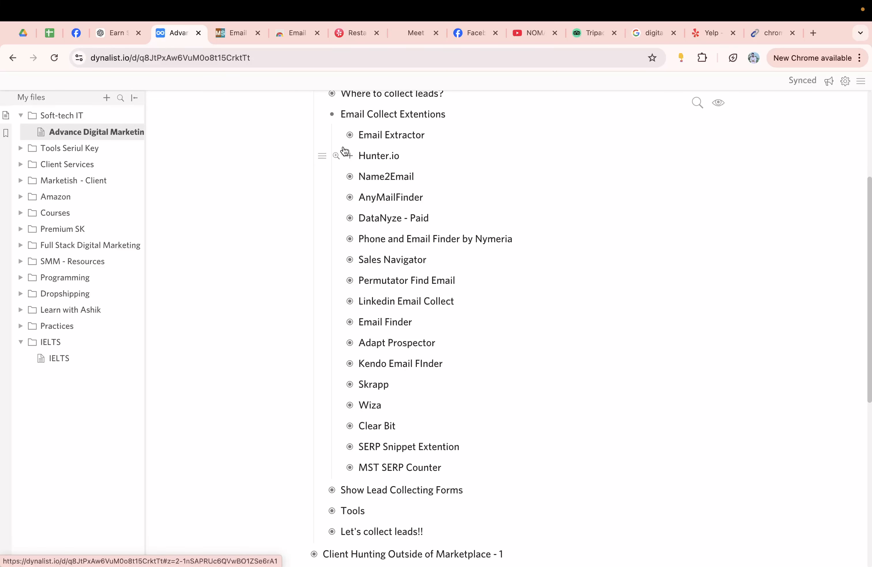
left_click(333, 115)
left_click(333, 161)
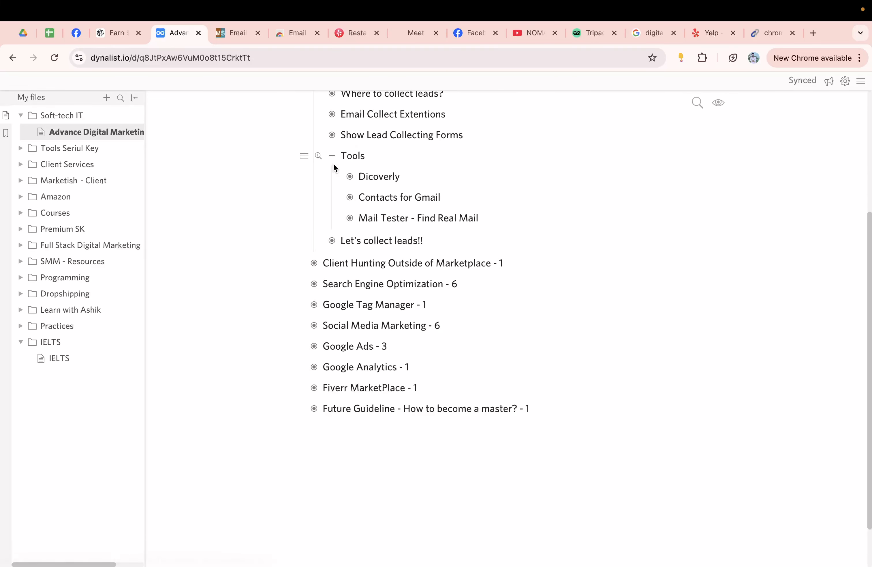
left_click(334, 161)
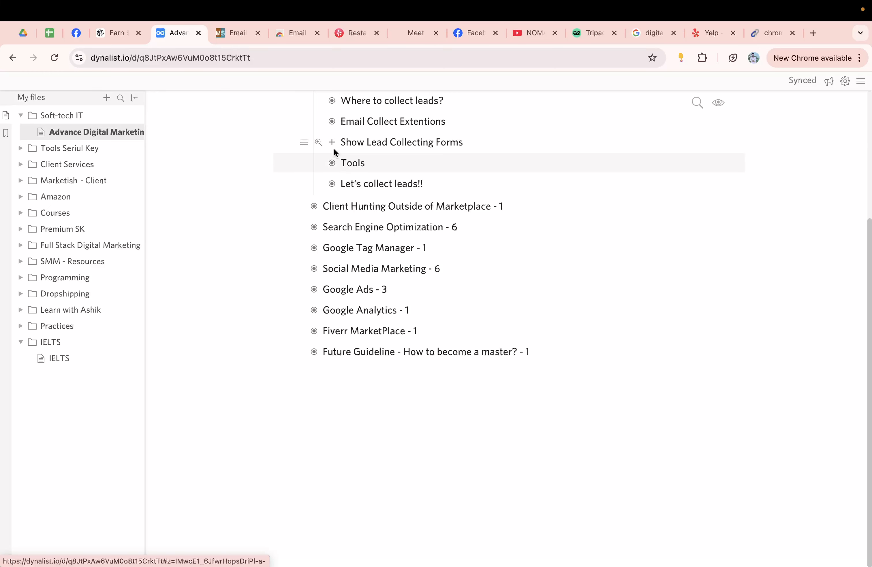
Step: Expand Show Lead Collecting Forms and WordPress, then open the wpbeginner.com link
left_click(333, 143)
left_click(350, 120)
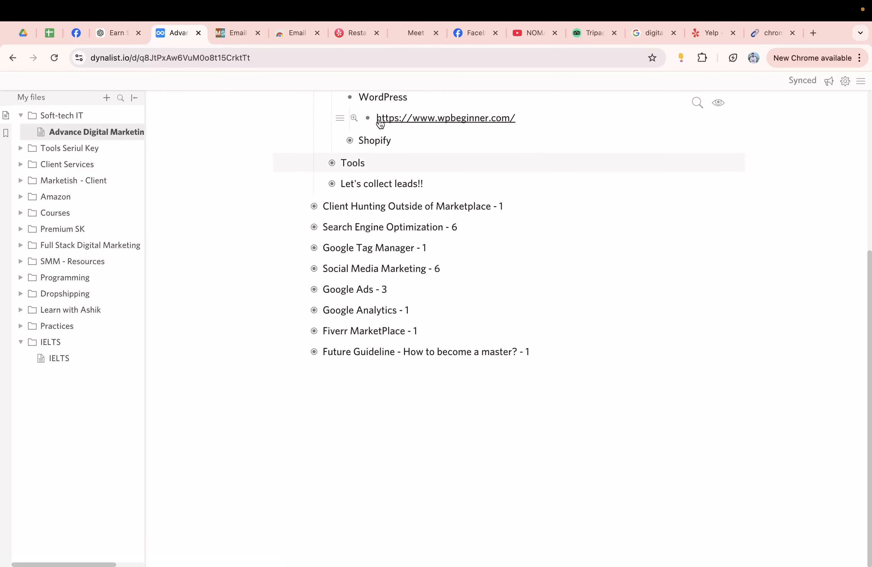
key("Up")
left_click(443, 118)
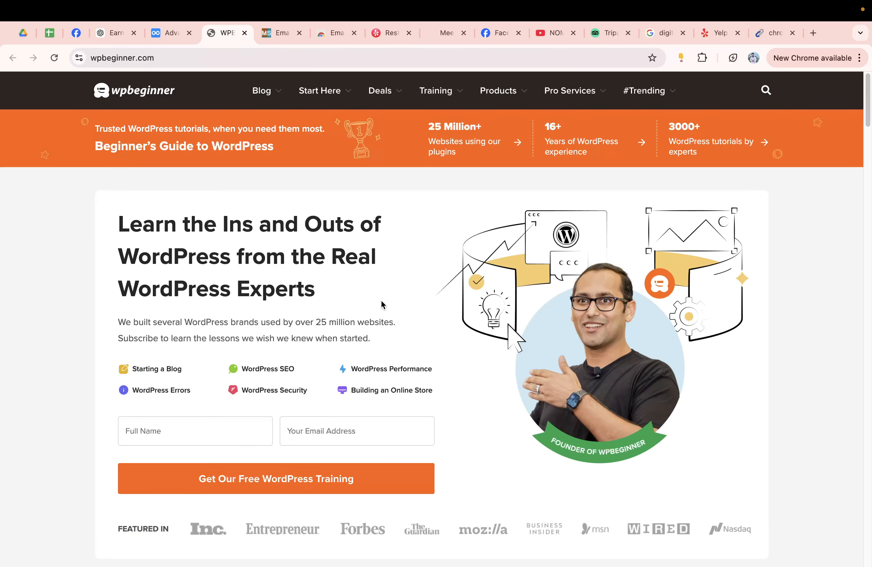
Step: Inspect WPBeginner's email signup field and scroll down the homepage
left_click(373, 432)
scroll(860, 155, "down", 10)
left_click_drag(870, 161, 856, 82)
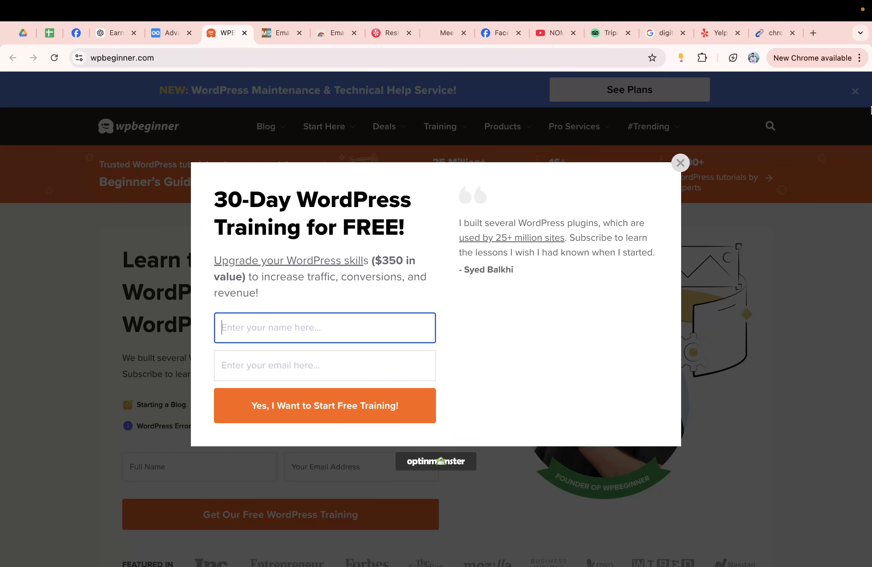
Step: Try the 30-Day WordPress Training popup's name and email fields, then dismiss the popup
left_click(340, 331)
left_click(381, 362)
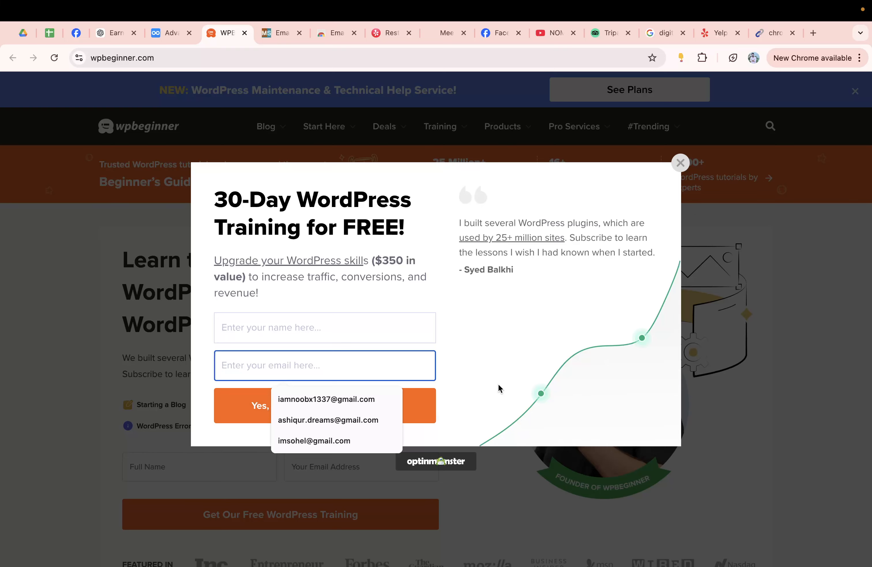
left_click(681, 162)
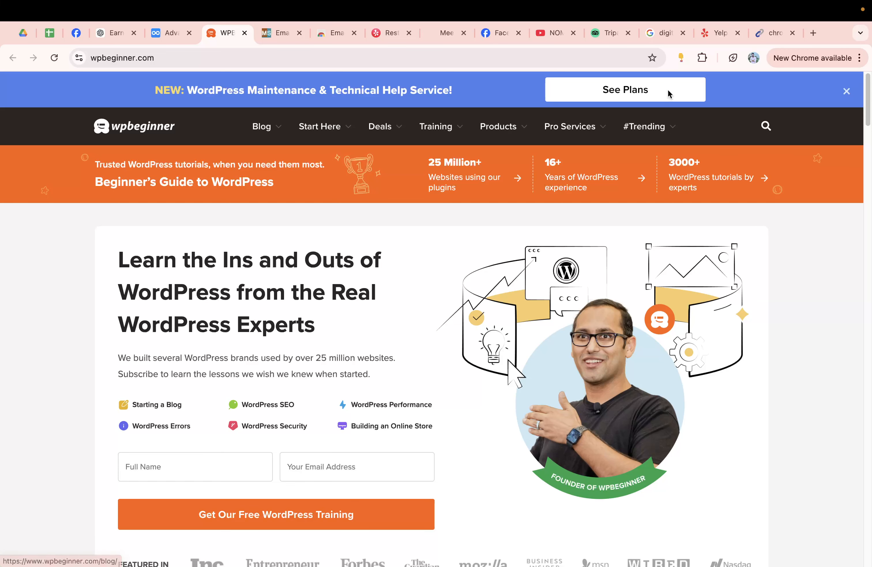
Step: Back in Dynalist, zoom into the Shopify item and open the gofastcampers.com example store
left_click(162, 40)
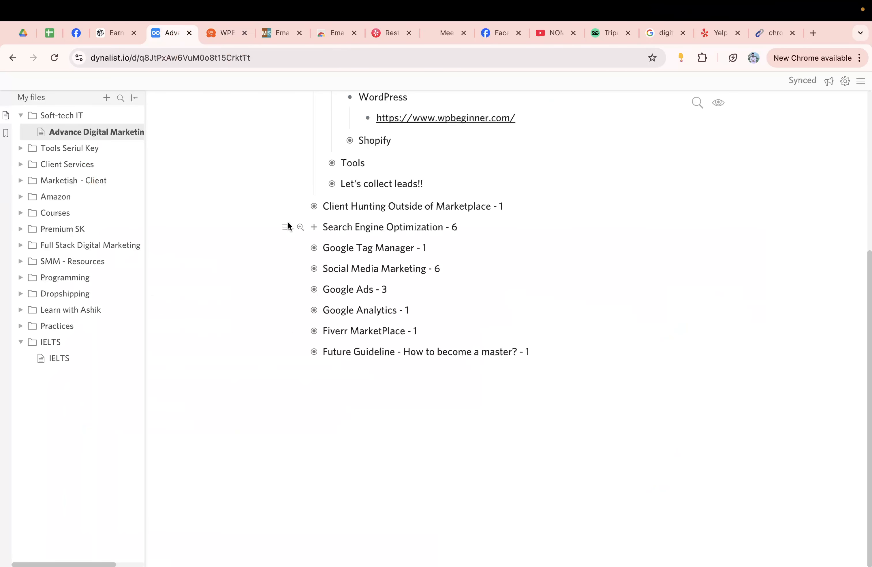
left_click(344, 141)
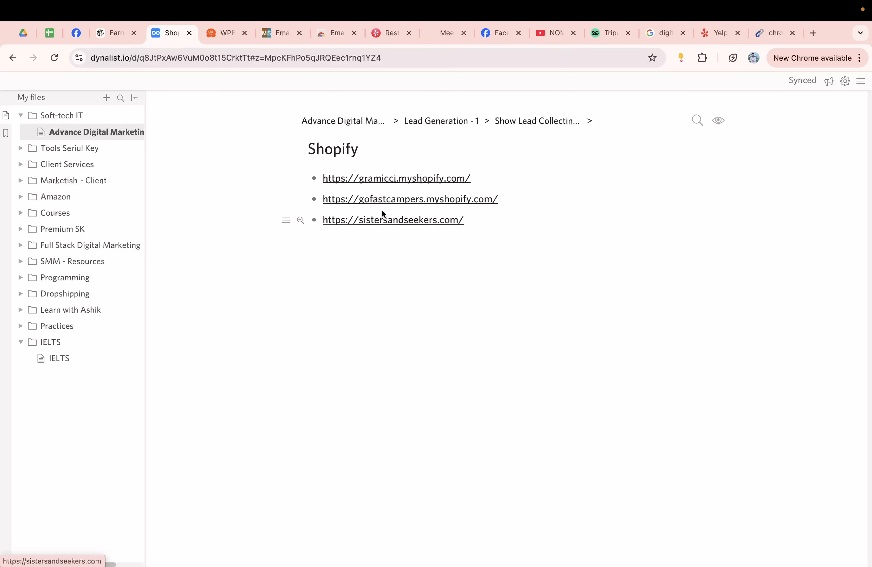
left_click(383, 199)
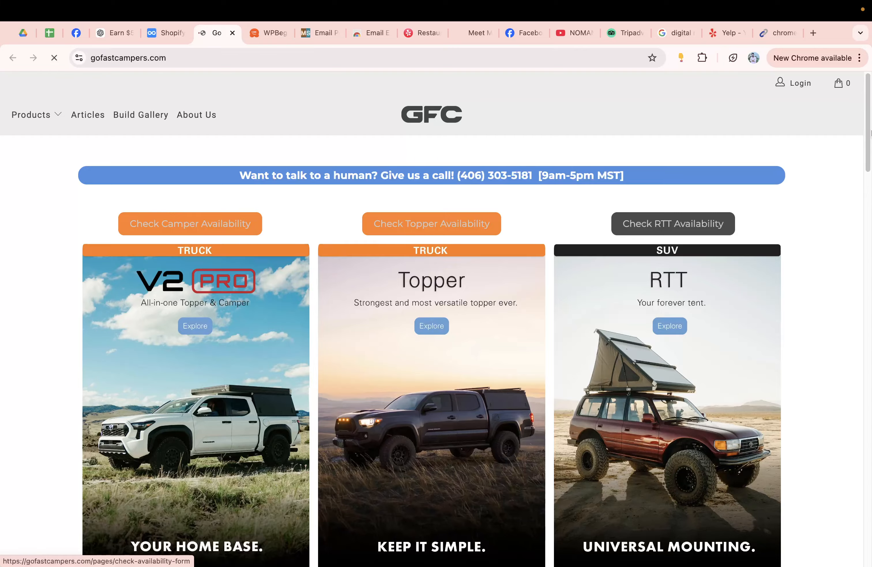
Step: Scroll and reload the gofastcampers.com store page, then close it
left_click_drag(871, 121, 851, 194)
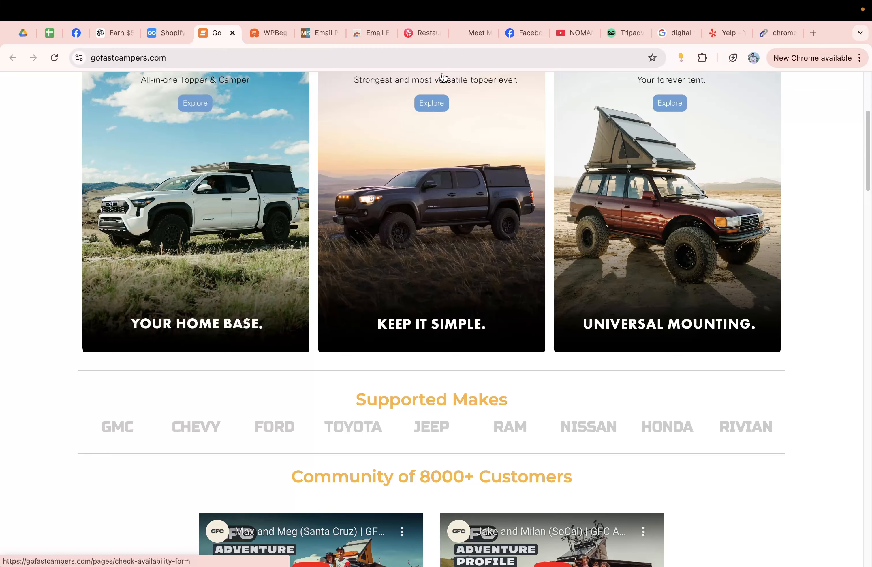
left_click(440, 48)
key("Return")
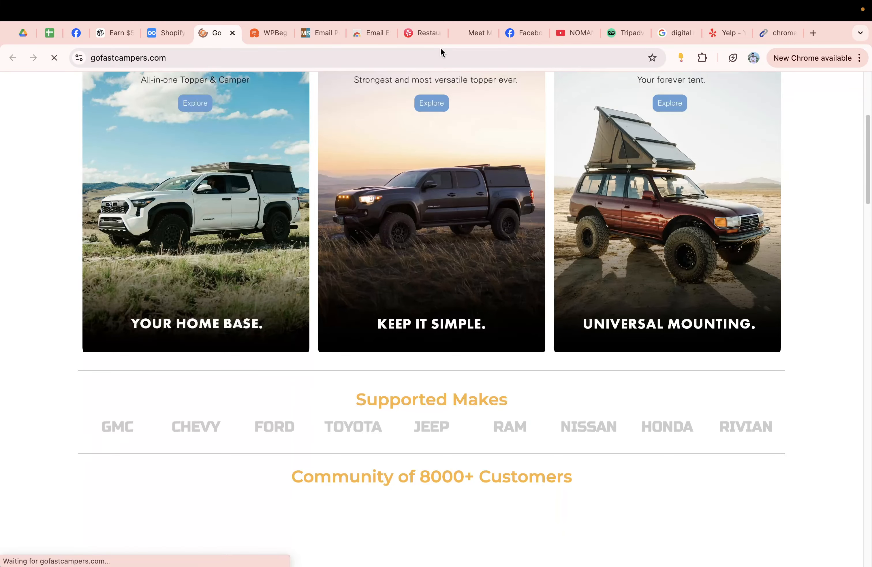
left_click_drag(868, 184, 837, 121)
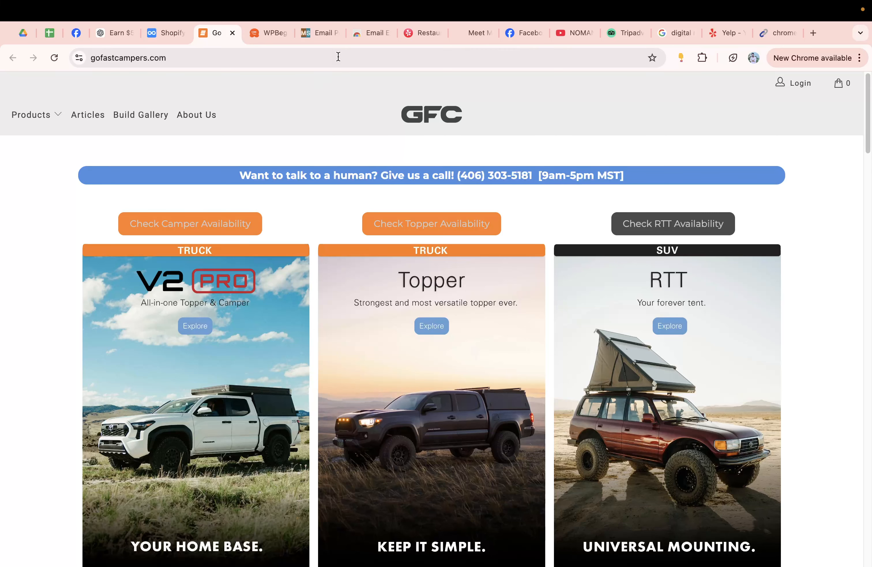
left_click(233, 33)
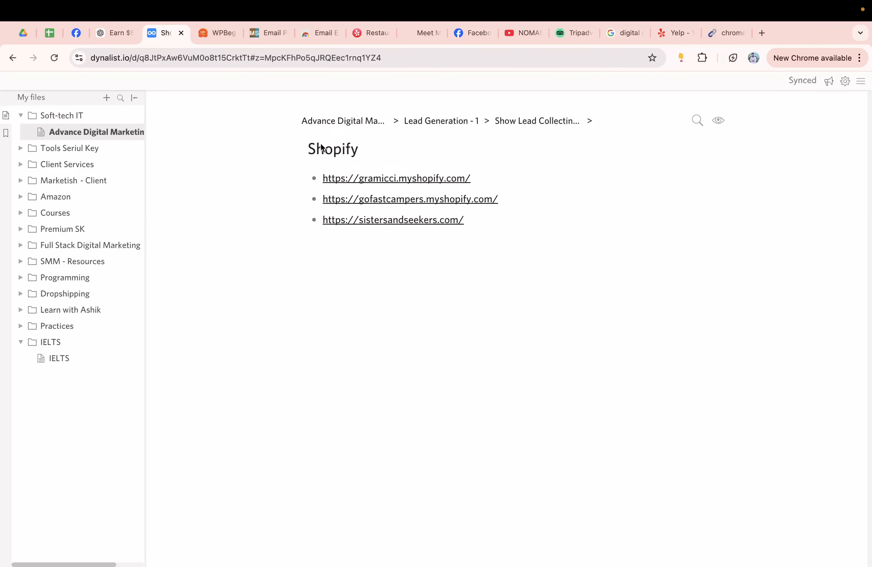
Step: Return to the full course outline and collapse WordPress and Show Lead Collecting Forms
left_click(363, 124)
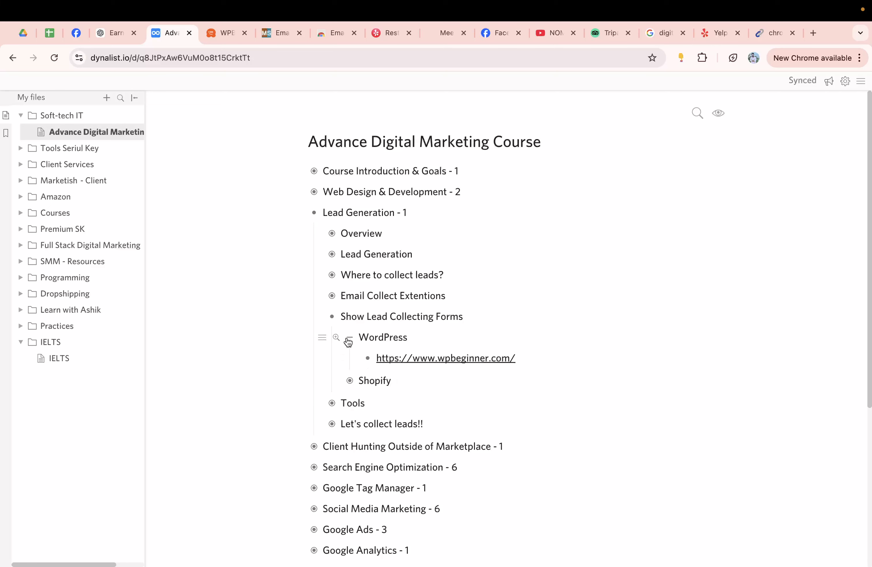
left_click(348, 342)
left_click(333, 318)
Step: Review the Tools and Dicoverly entries, then open the Lead Collection Sheet under Let's collect leads!!
left_click(338, 340)
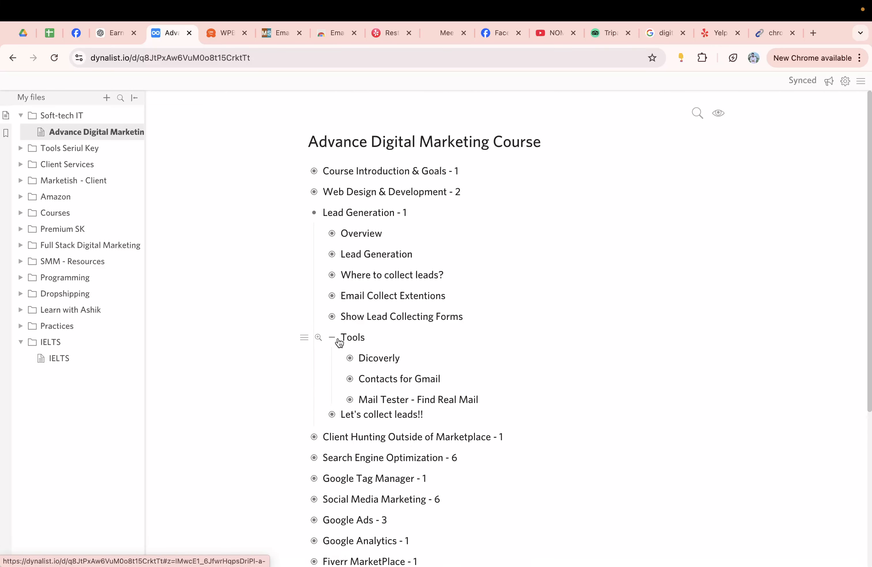
left_click(350, 358)
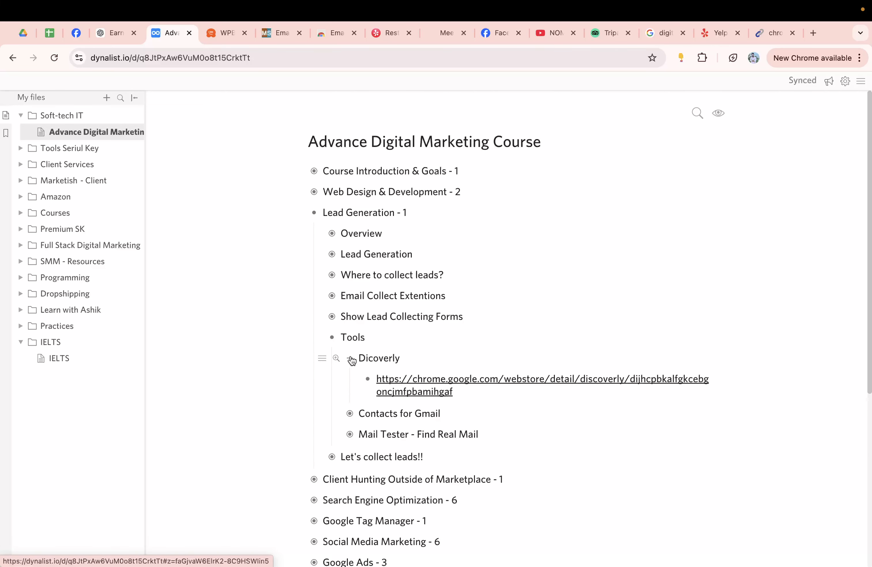
left_click(350, 358)
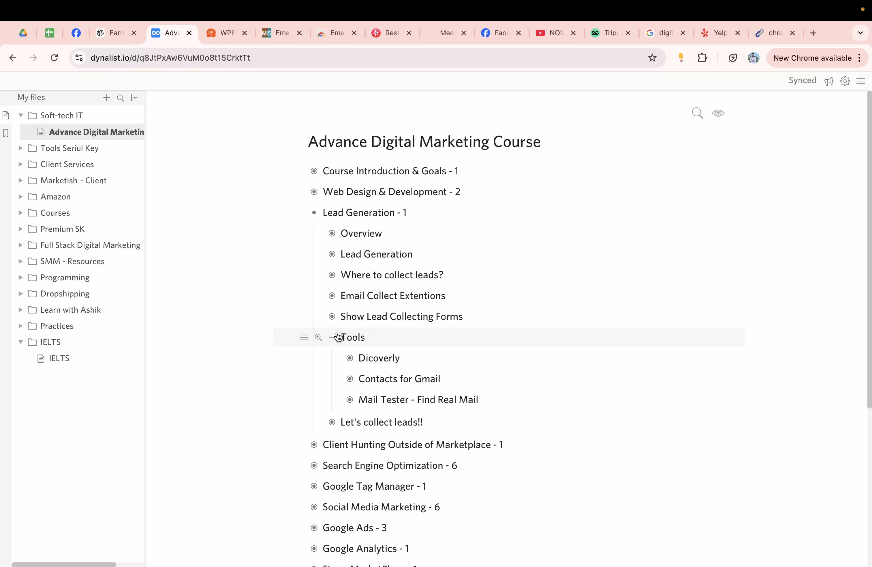
left_click(338, 337)
left_click(333, 357)
left_click(405, 376)
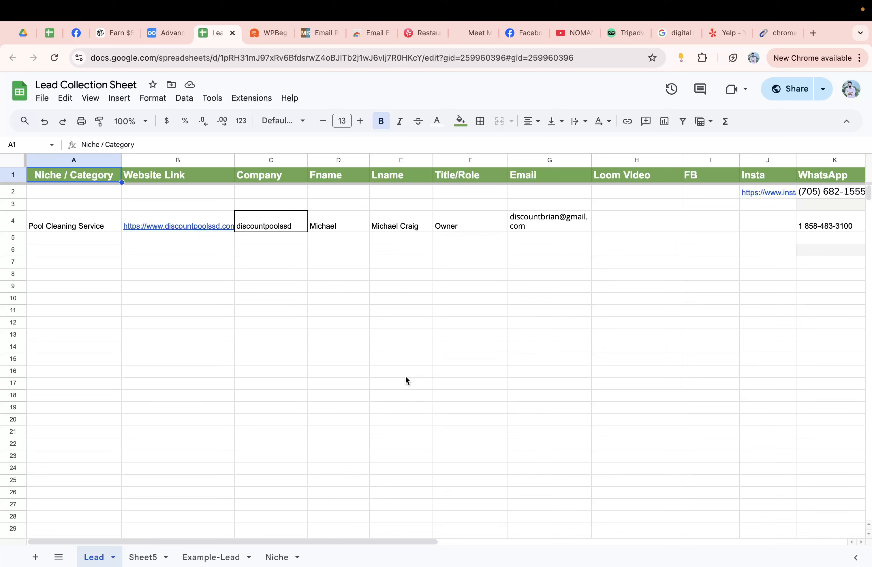
left_click(72, 224)
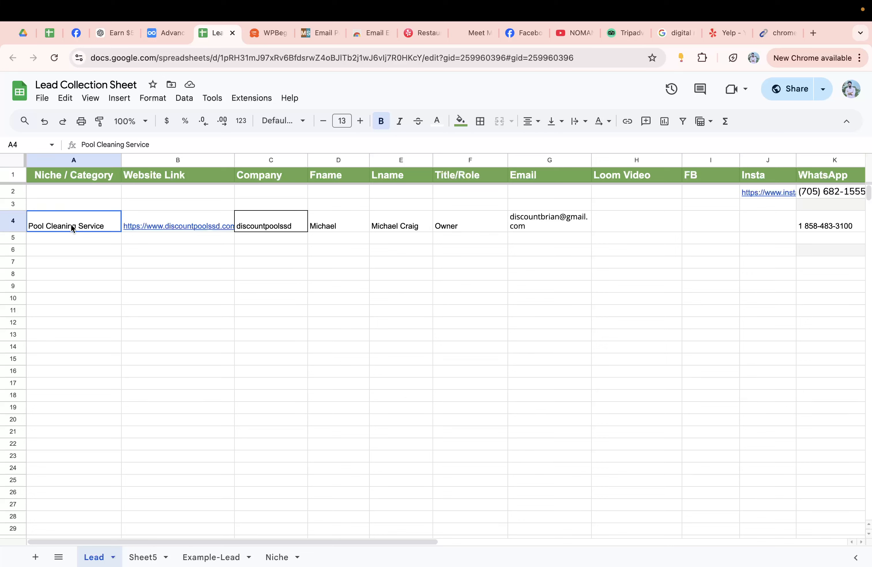
left_click(187, 261)
left_click_drag(187, 262, 193, 435)
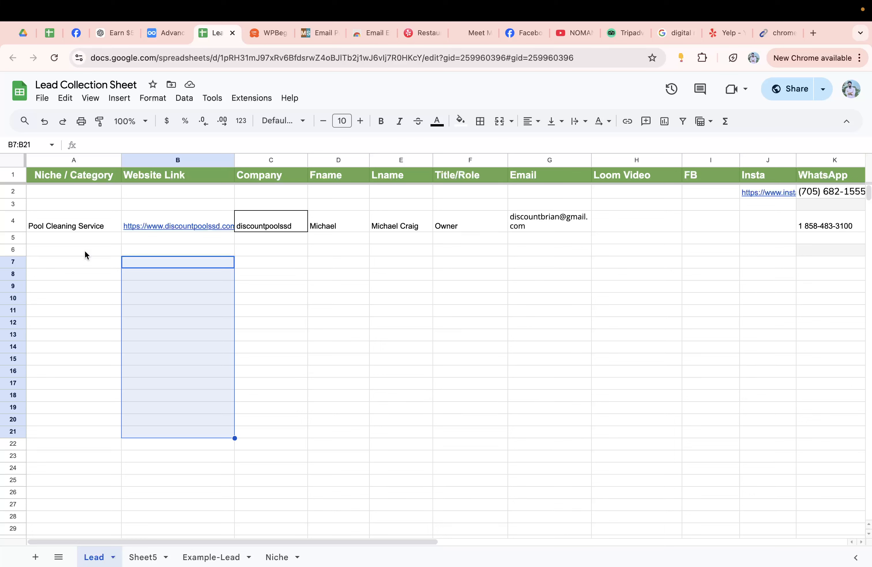
left_click(75, 221)
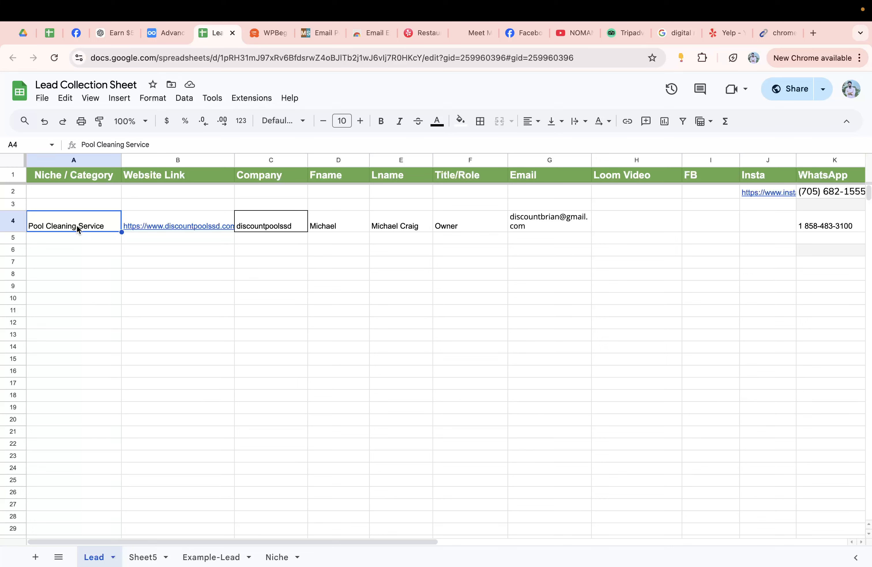
left_click(201, 174)
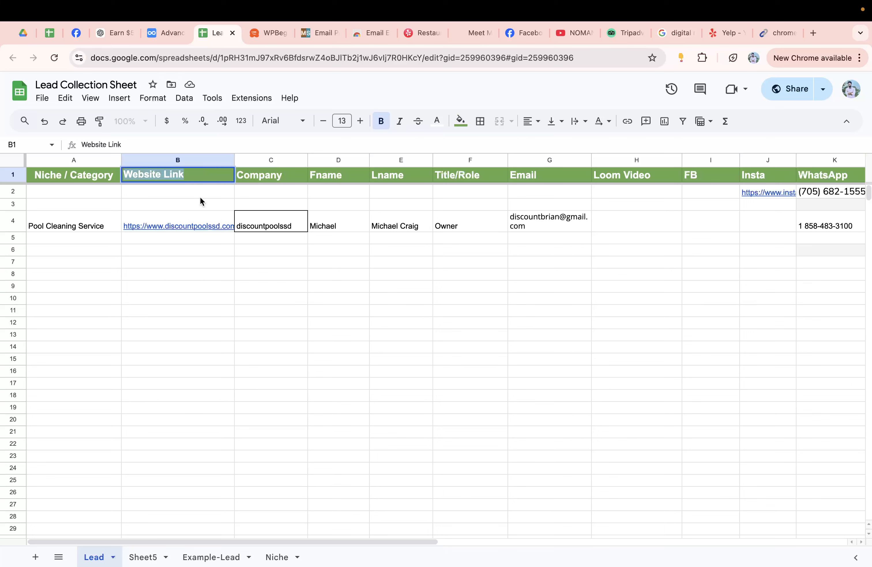
left_click(193, 226)
double_click(73, 227)
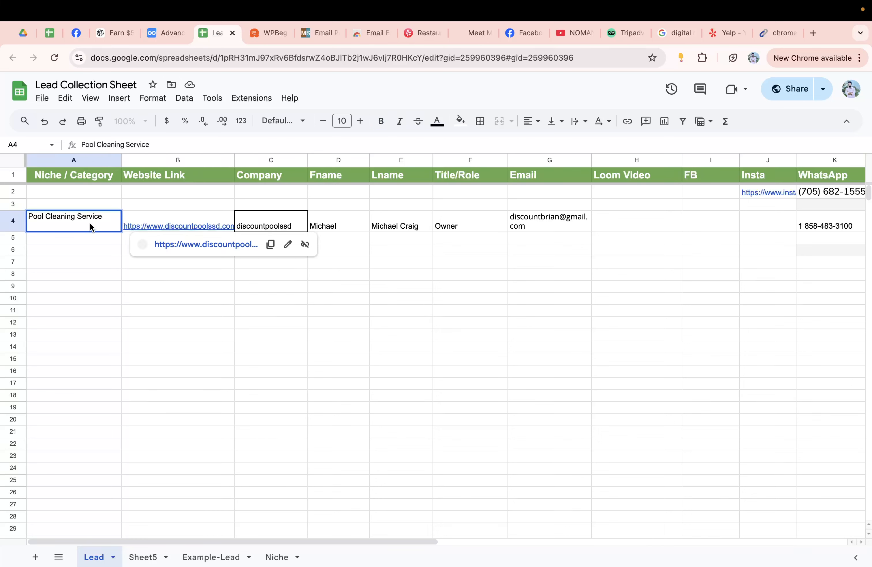
left_click(125, 266)
left_click_drag(171, 225, 189, 537)
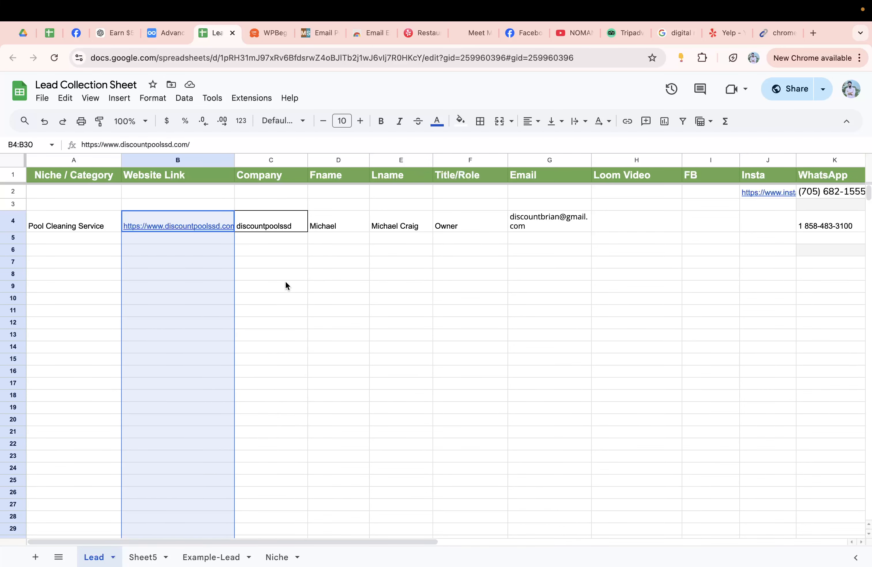
left_click_drag(261, 239, 253, 549)
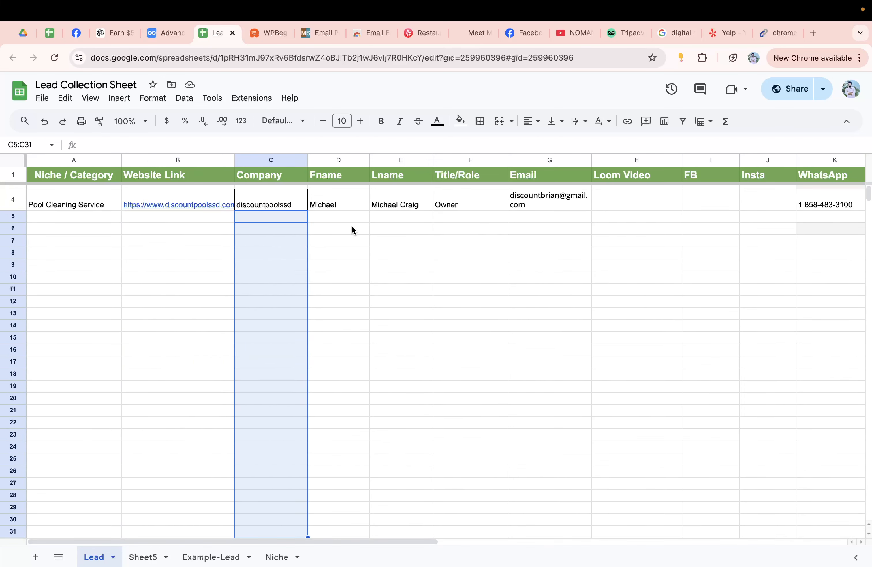
left_click_drag(352, 230, 352, 440)
left_click_drag(412, 240, 411, 445)
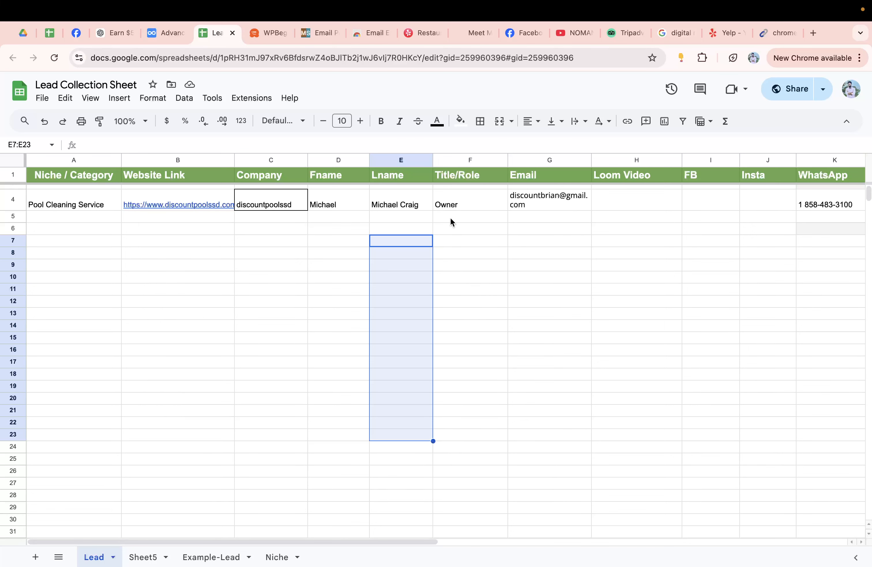
left_click_drag(451, 219, 452, 459)
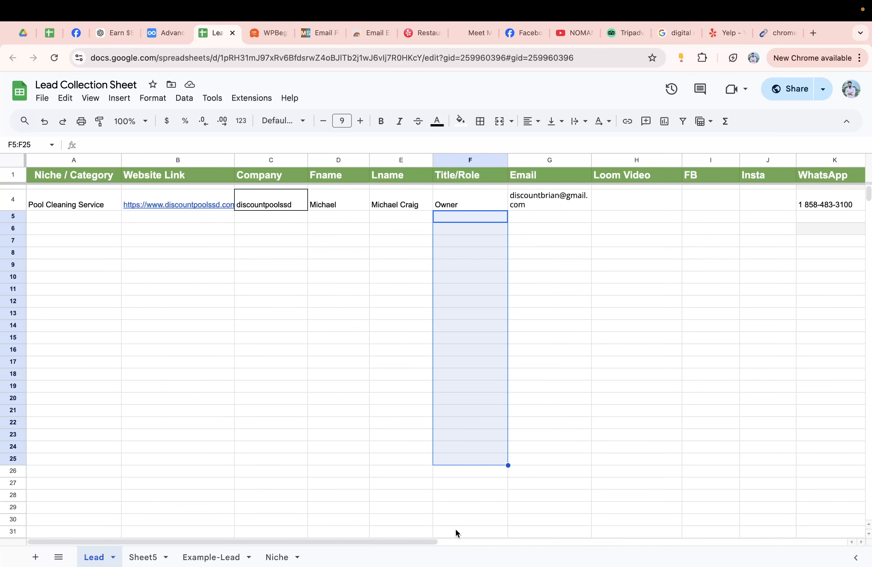
left_click_drag(417, 539, 596, 523)
left_click_drag(206, 234, 222, 473)
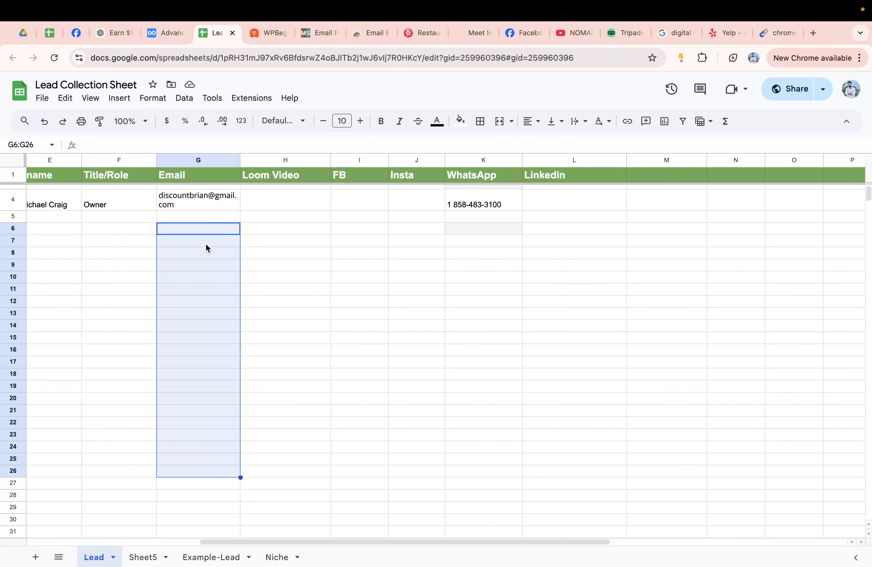
left_click(193, 204)
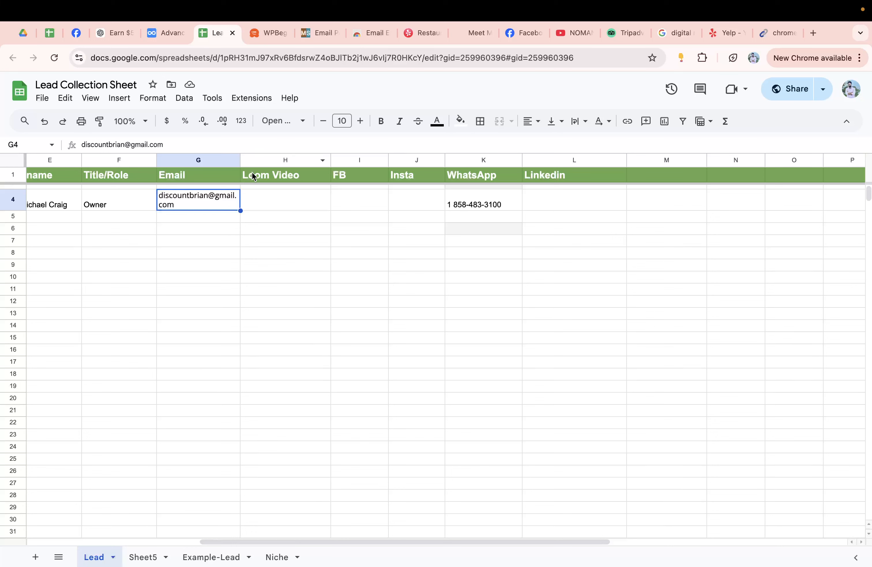
left_click_drag(261, 199, 301, 509)
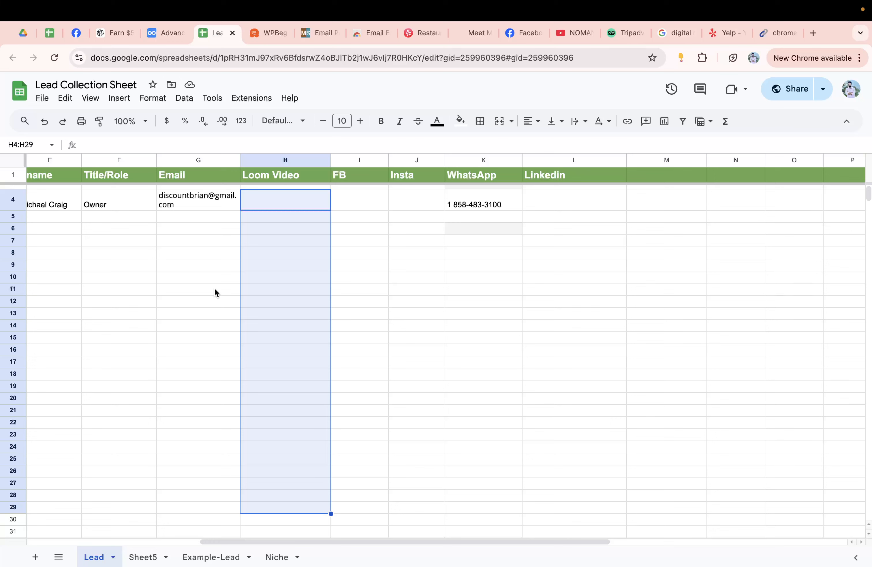
left_click_drag(274, 202, 264, 410)
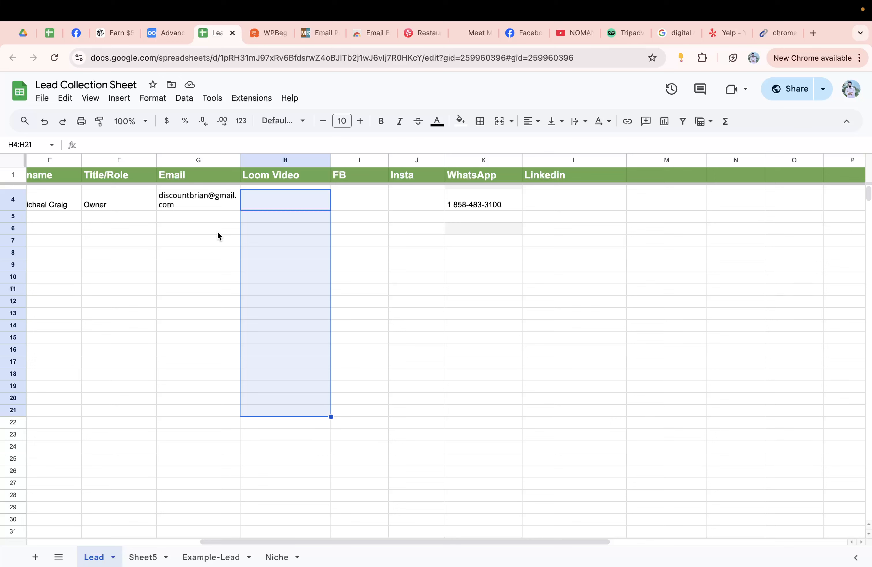
left_click(275, 207)
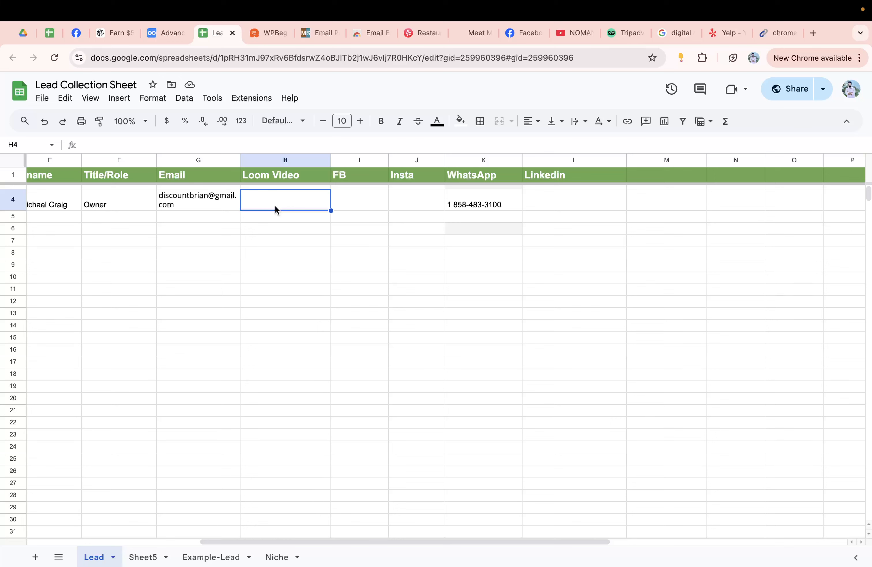
left_click_drag(364, 202, 349, 517)
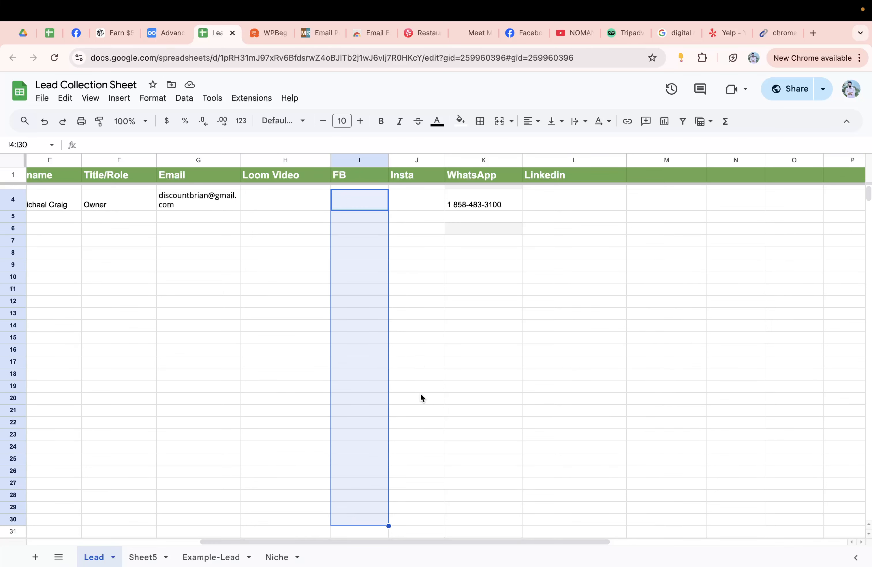
left_click(393, 193)
left_click(466, 203)
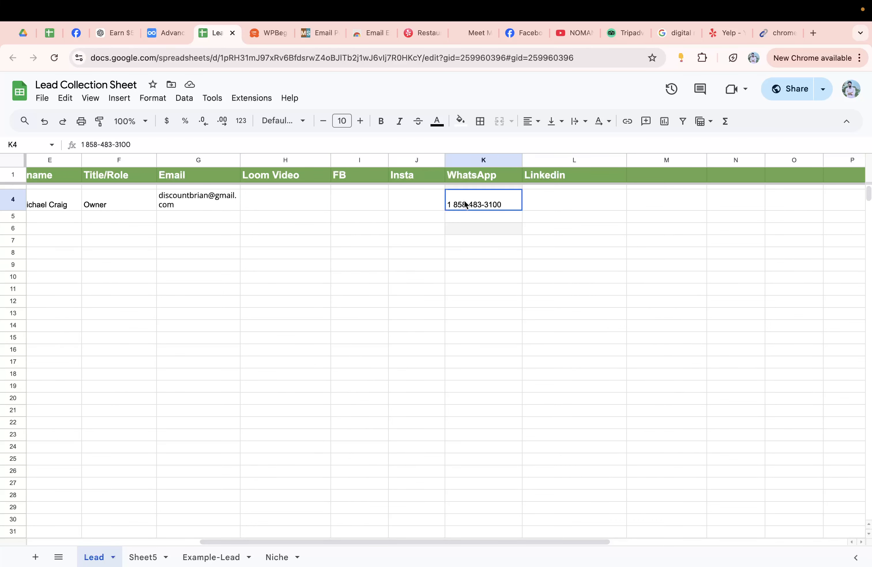
left_click(560, 203)
left_click_drag(560, 202, 290, 494)
left_click(290, 495)
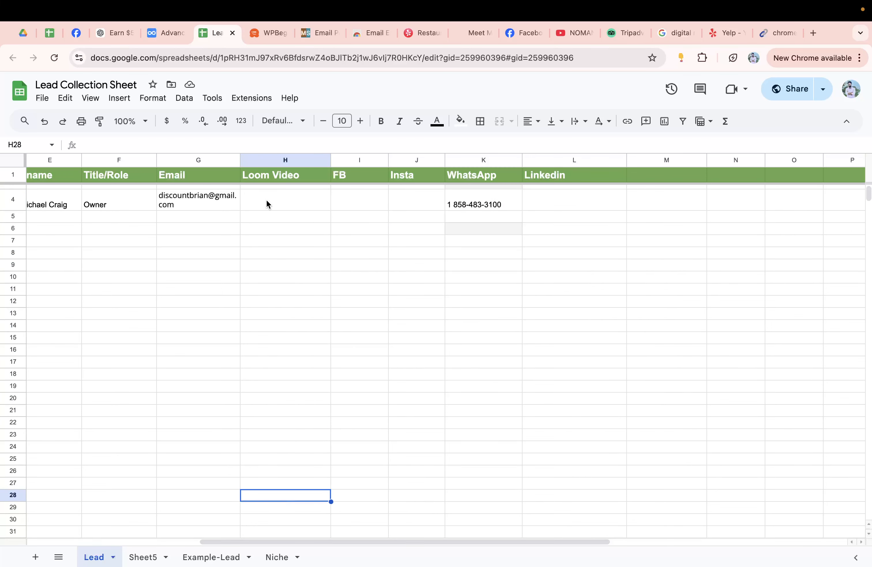
left_click_drag(268, 202, 523, 541)
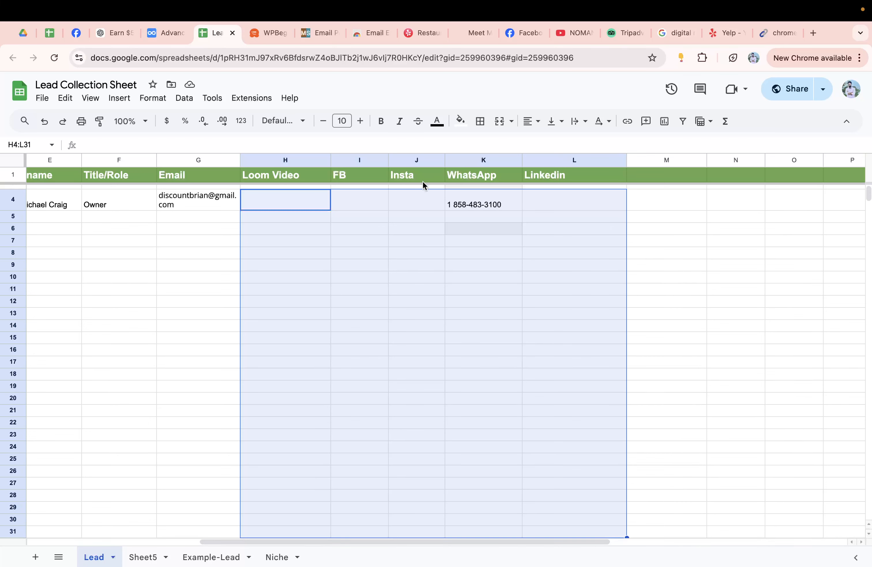
Step: Widen the Email column on the Lead tab so the lead's address fits on one line
left_click_drag(251, 201, 308, 206)
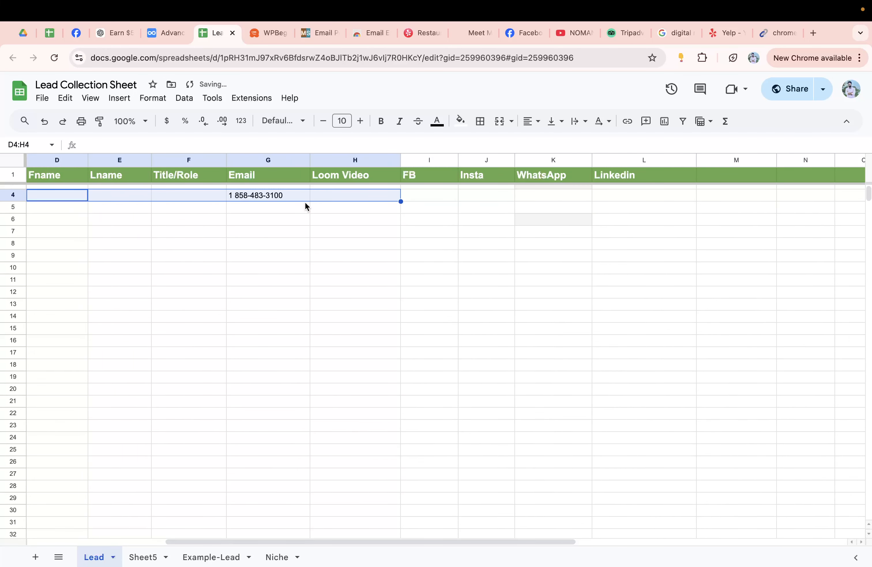
left_click(332, 241)
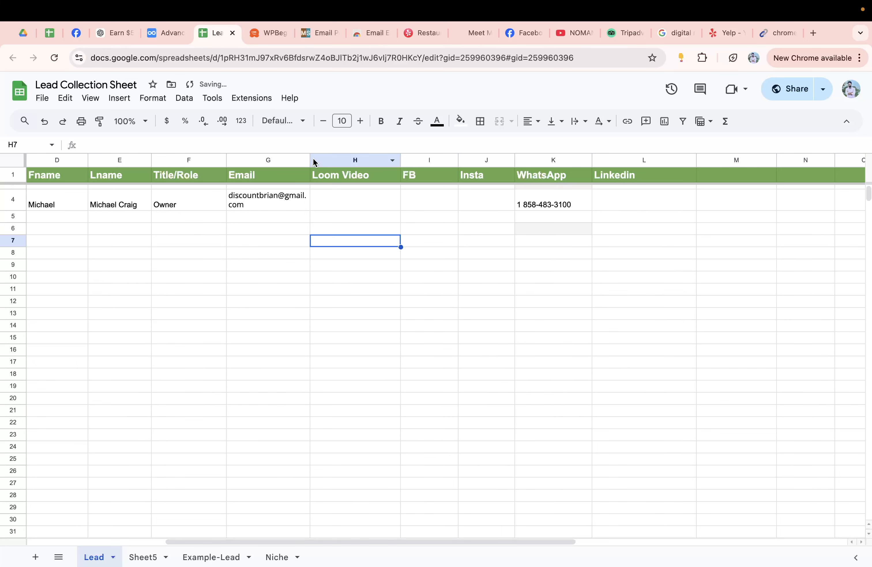
left_click_drag(310, 160, 365, 159)
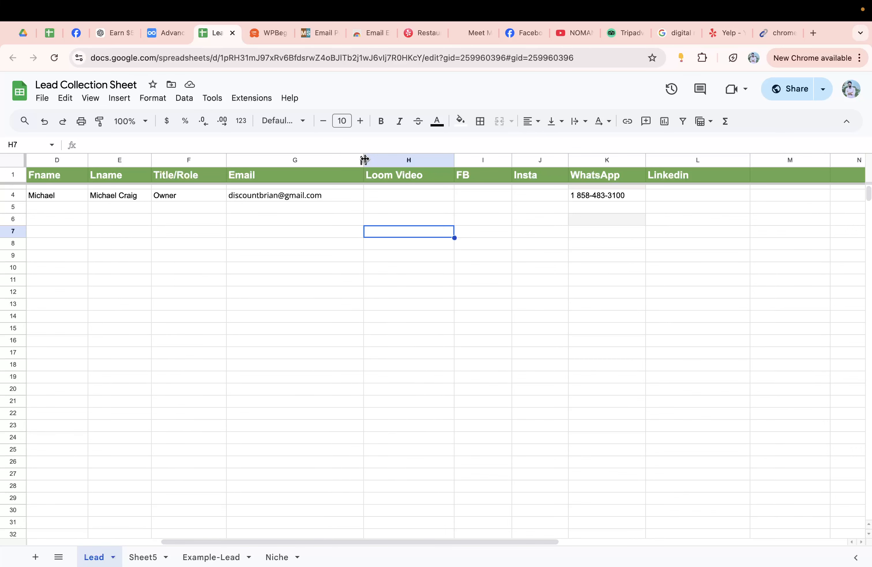
Step: In Dynalist, collapse Let's collect leads!! and Lead Generation - 1, briefly checking the sheet
left_click(176, 35)
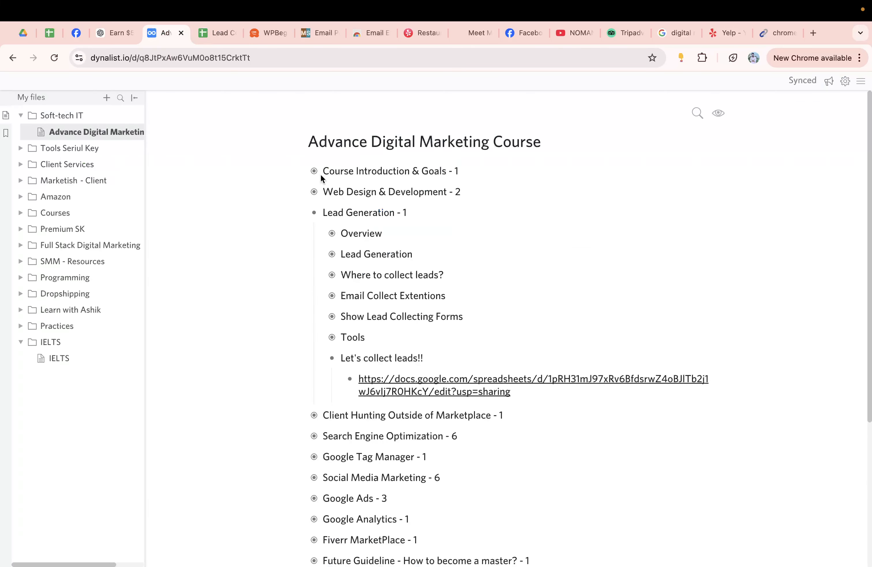
left_click(332, 358)
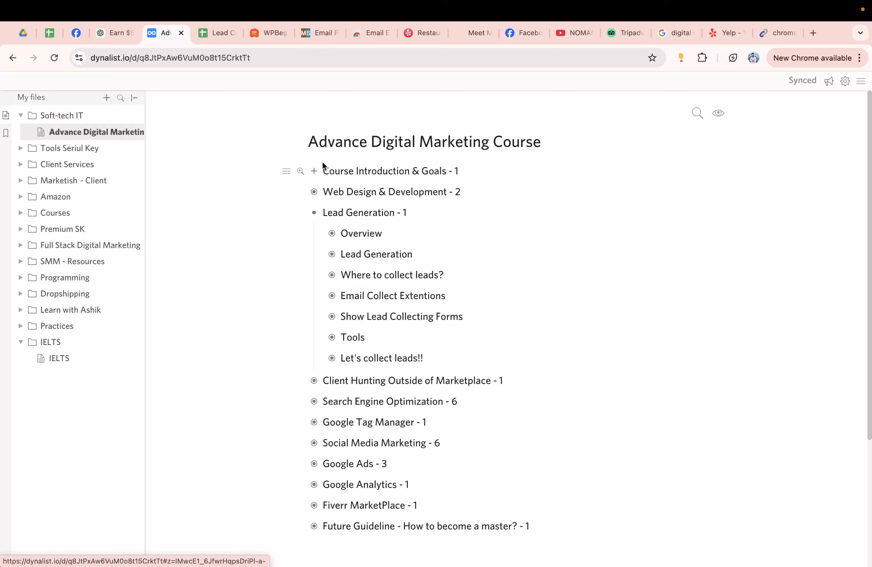
left_click(310, 211)
left_click(415, 215)
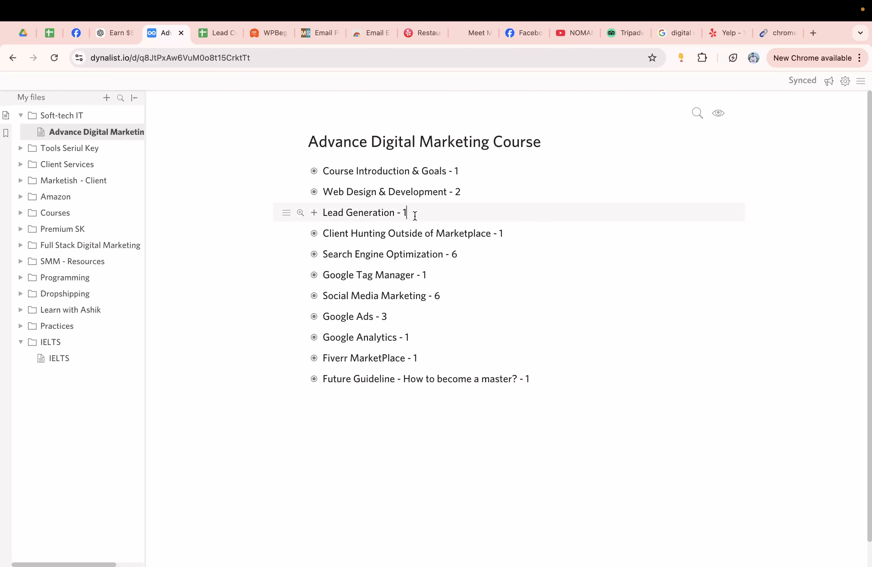
left_click(220, 33)
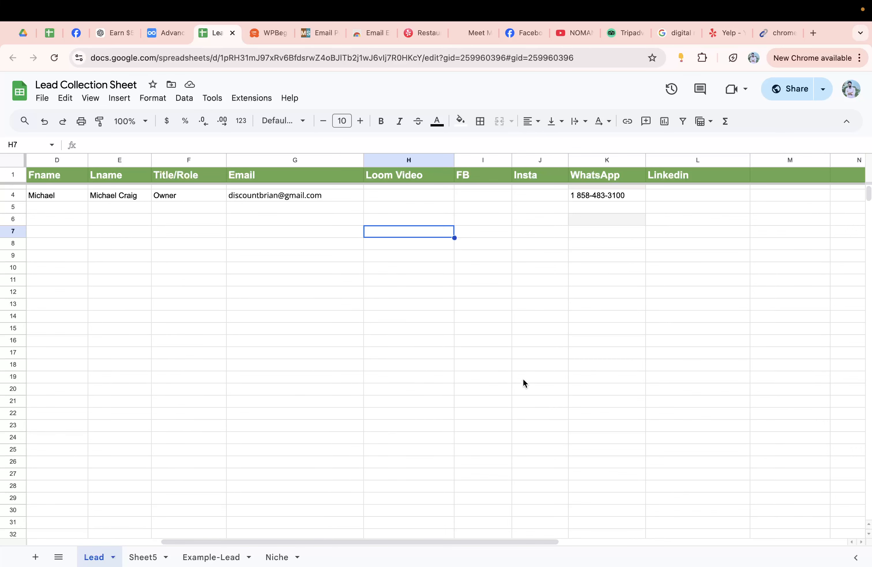
left_click(166, 33)
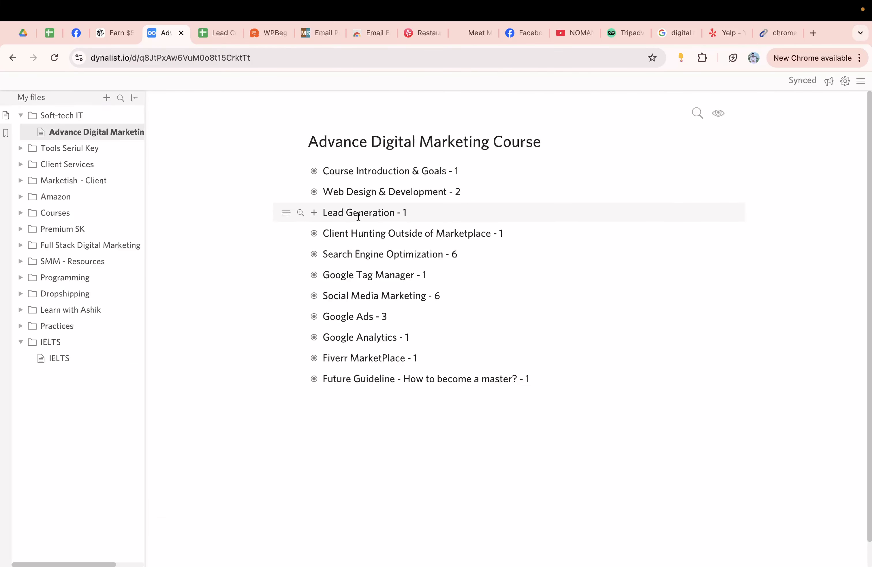
Step: Expand Lead Generation - 1 and select its subtopics, Overview through Tools, to review them
left_click(313, 213)
double_click(342, 232)
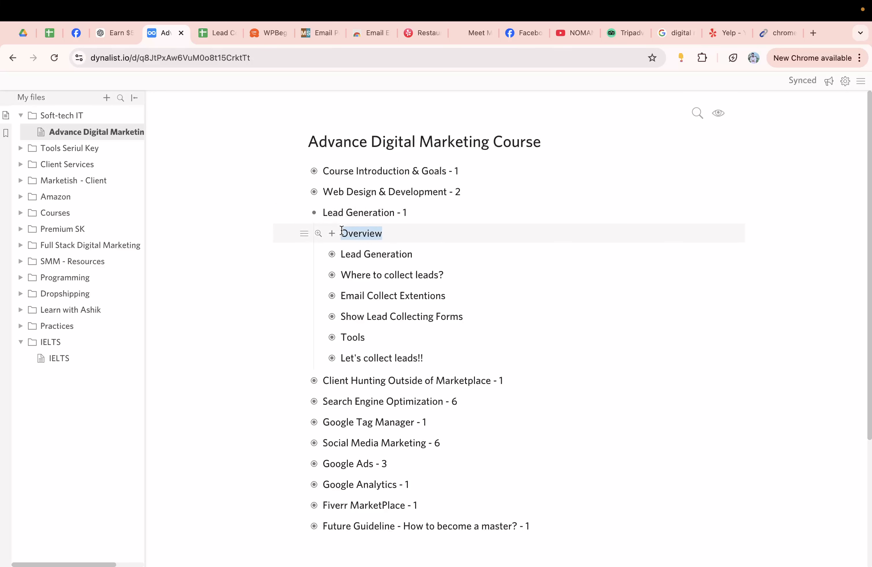
left_click_drag(342, 232, 418, 254)
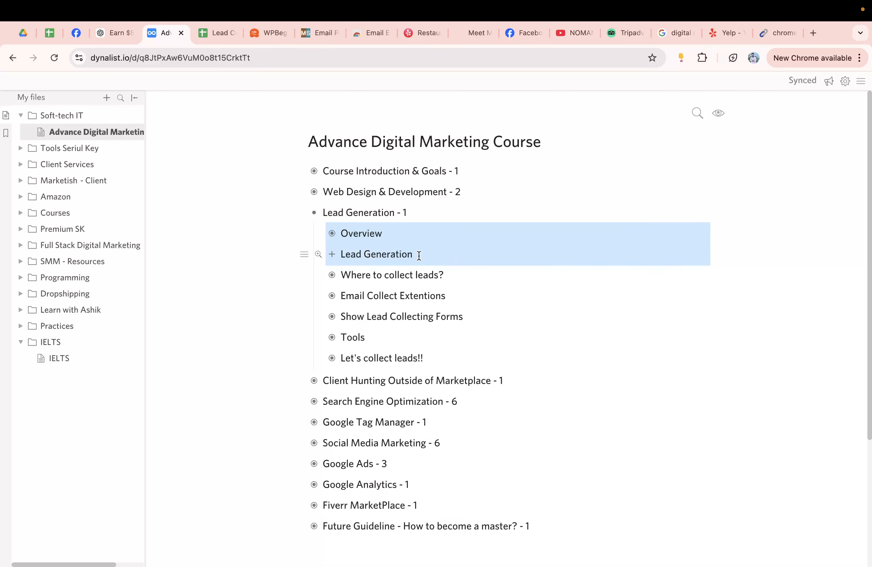
left_click(417, 251)
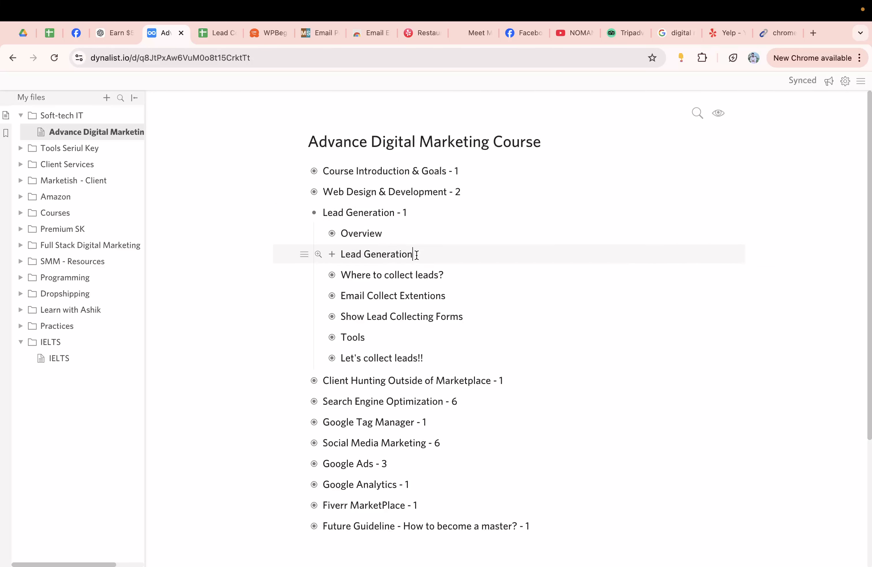
left_click_drag(417, 254, 344, 233)
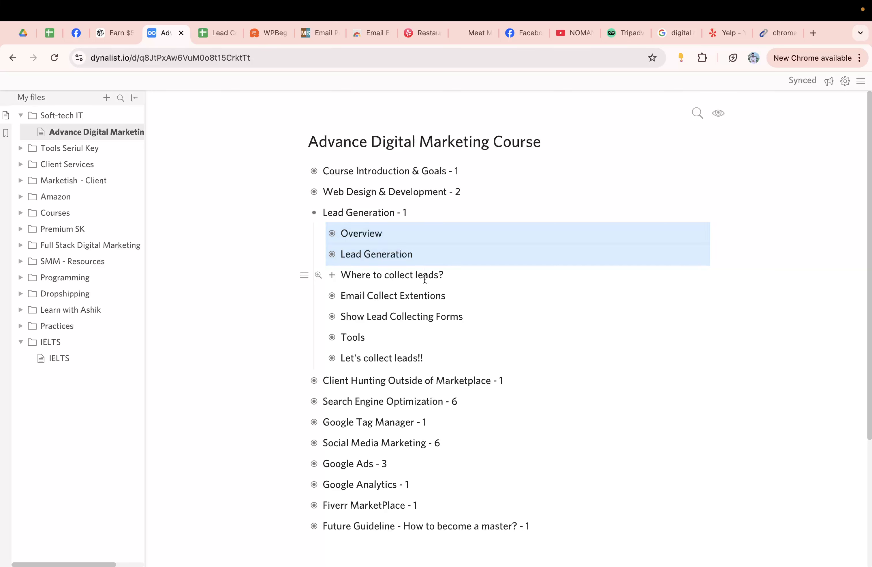
left_click_drag(419, 275, 415, 340)
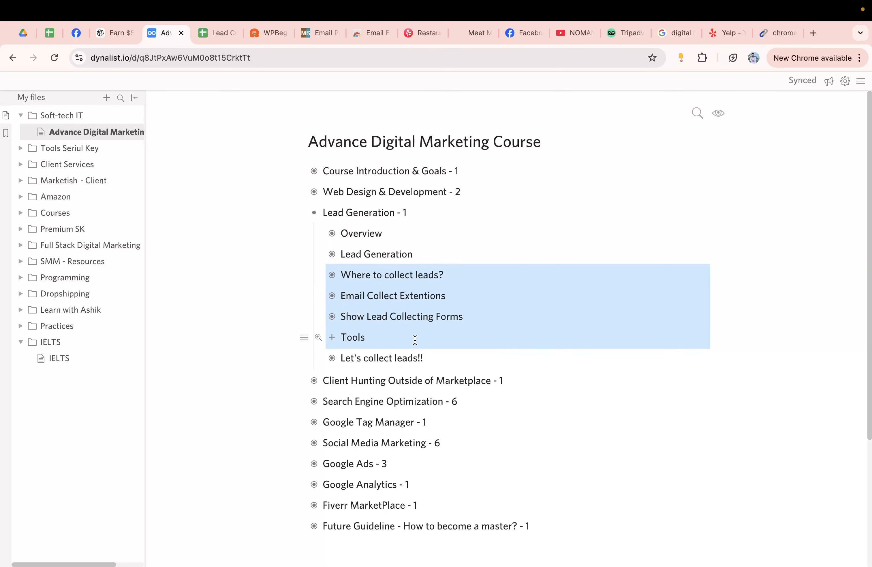
left_click(553, 353)
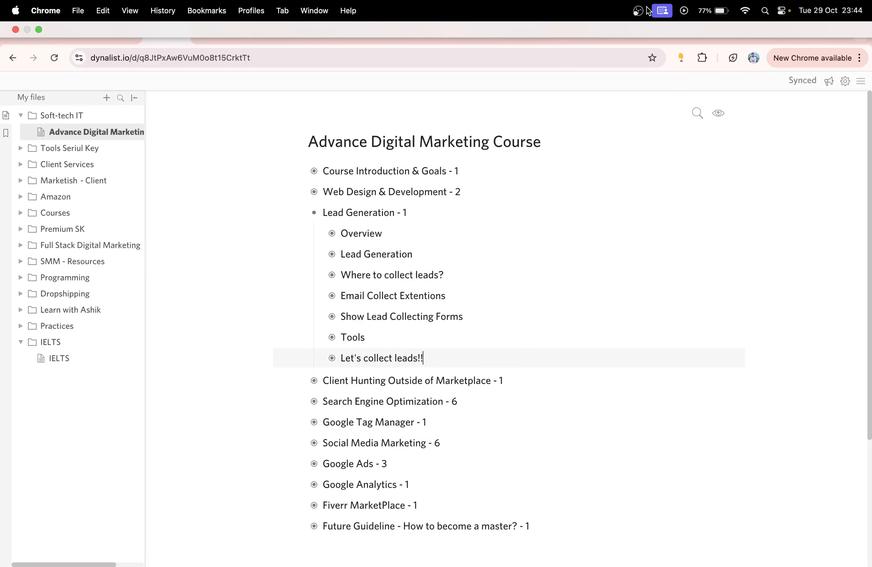